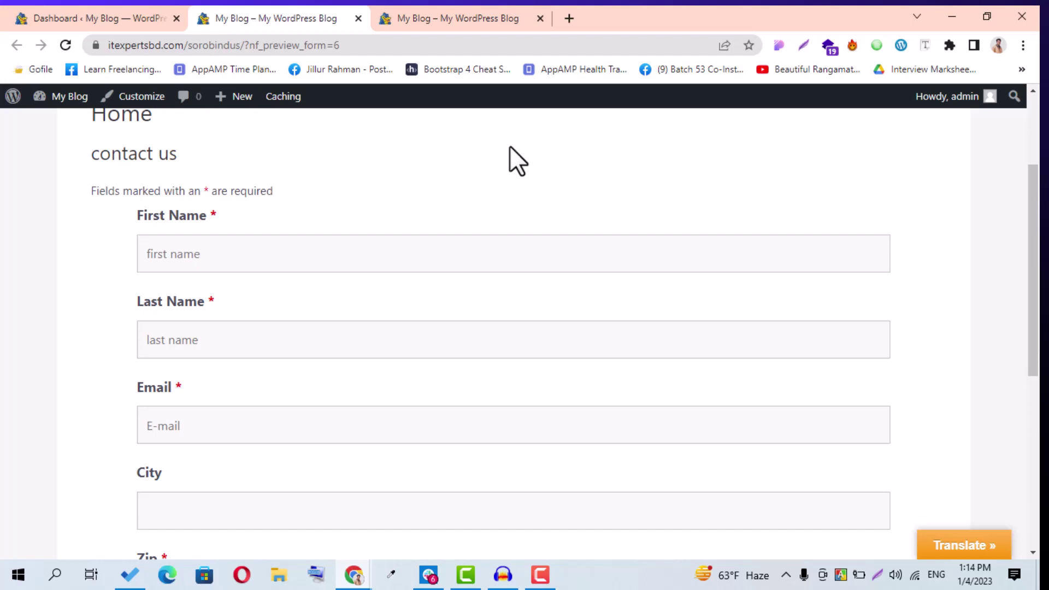
- Review the fields of the contact us form preview and try submitting the form empty
scroll(210, 376, "down", 5)
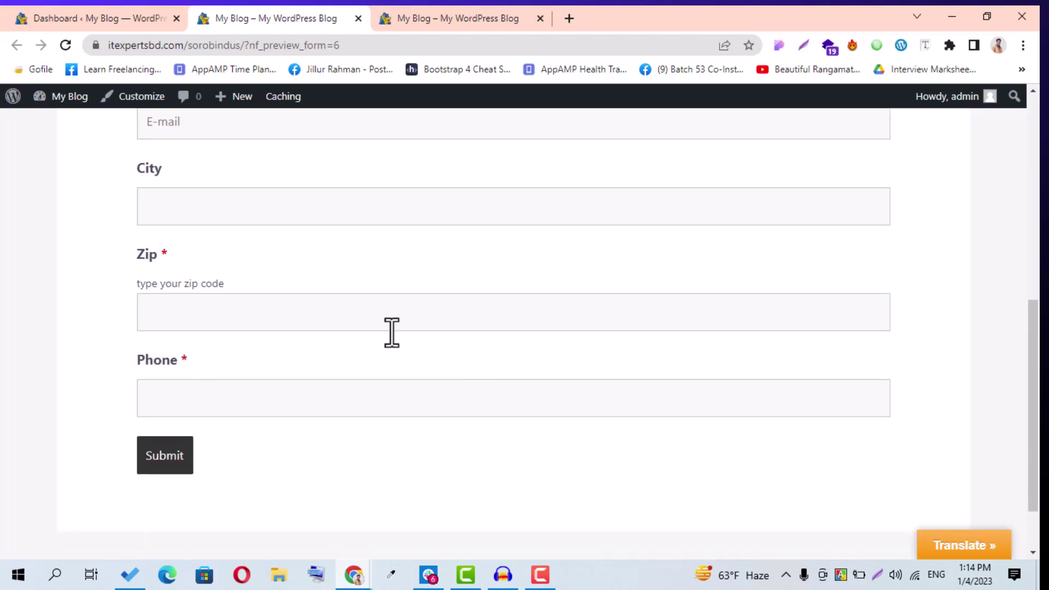
left_click(169, 461)
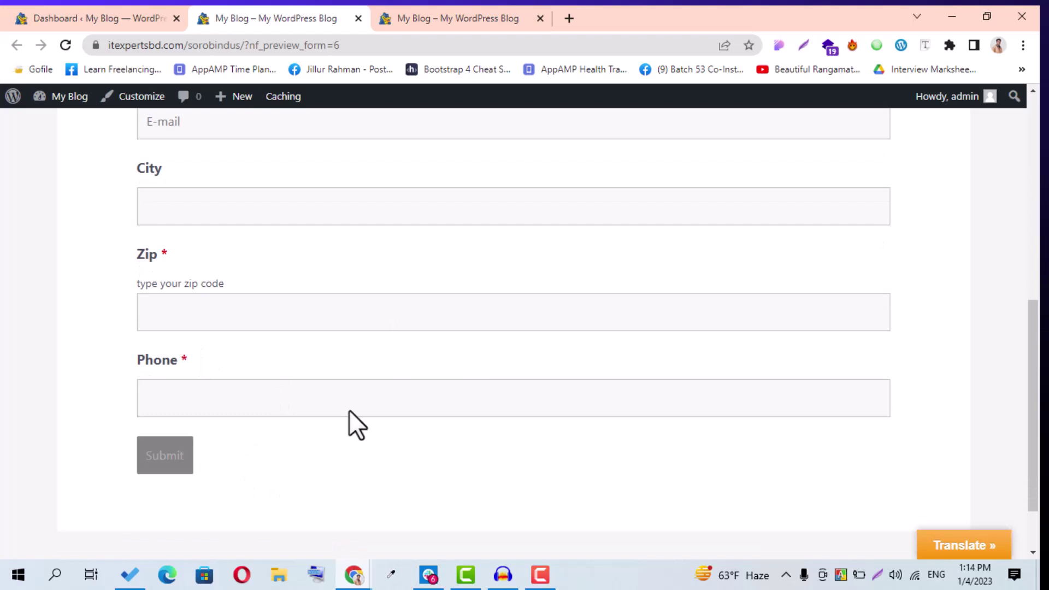
scroll(353, 400, "up", 4)
scroll(354, 399, "up", 2)
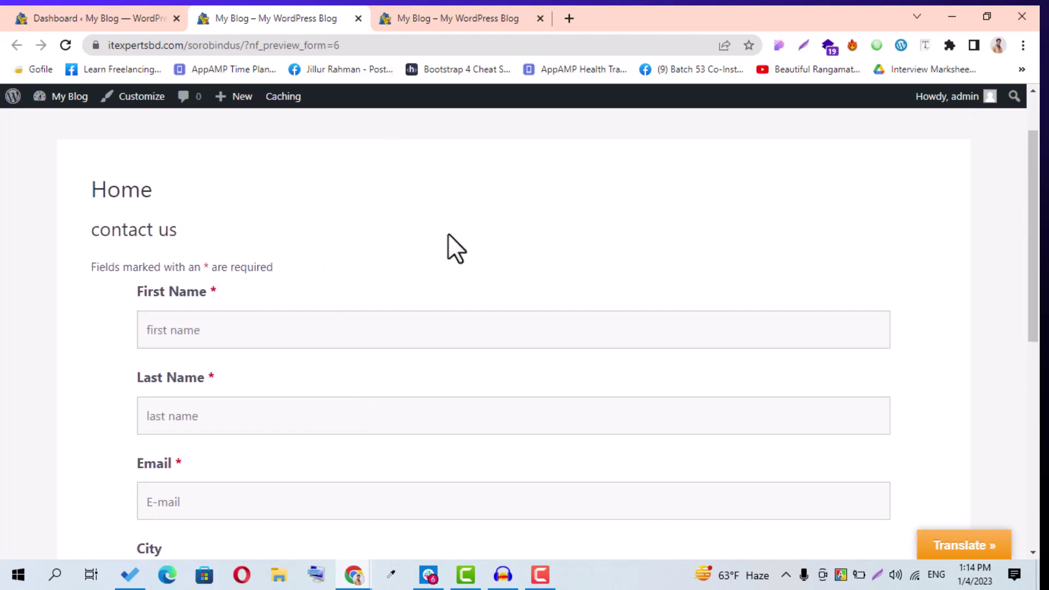
- Examine the other form preview, from Personal Information through Work History, including the choices offered for US State
left_click(451, 3)
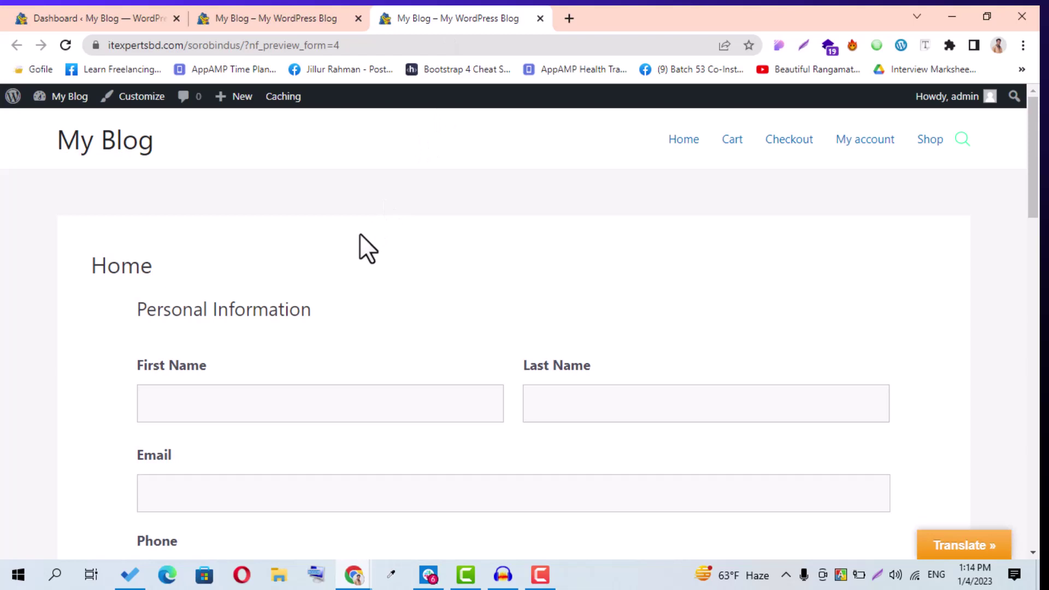
scroll(360, 235, "down", 1)
scroll(360, 235, "down", 2)
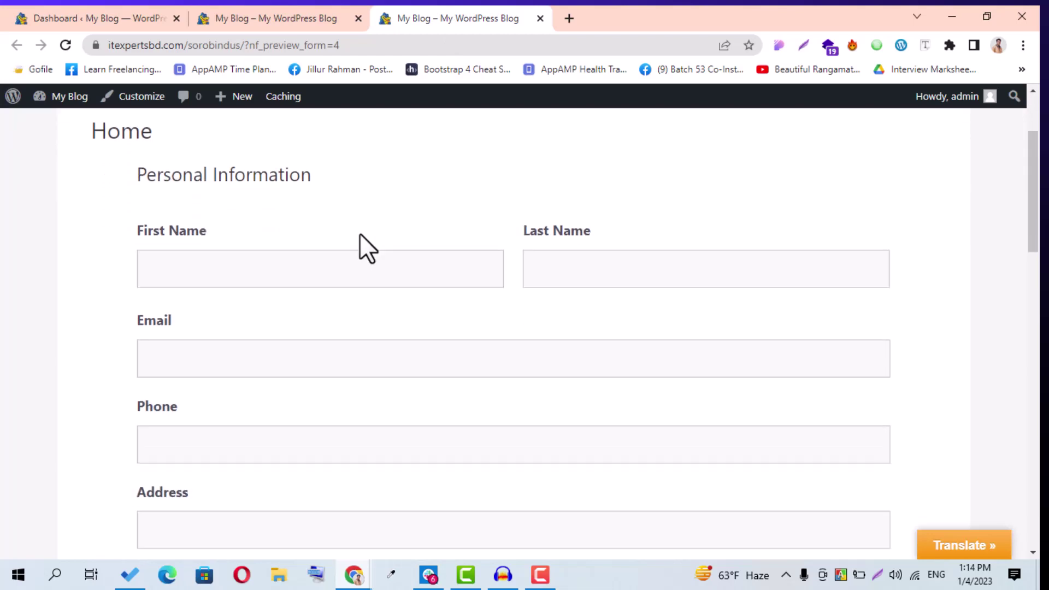
scroll(358, 237, "down", 1)
scroll(359, 238, "down", 1)
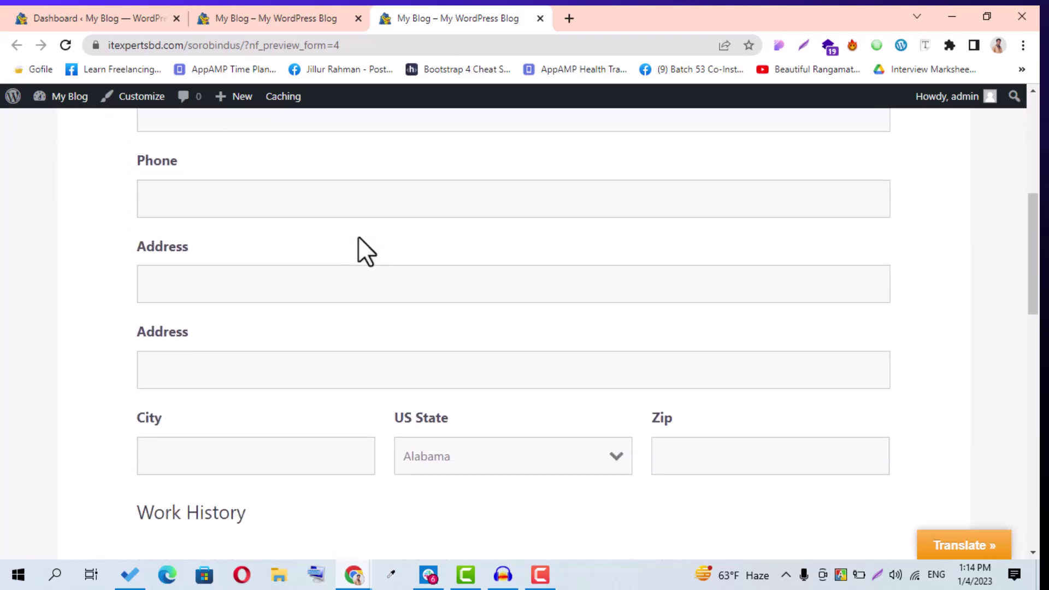
scroll(359, 237, "down", 1)
scroll(359, 236, "down", 1)
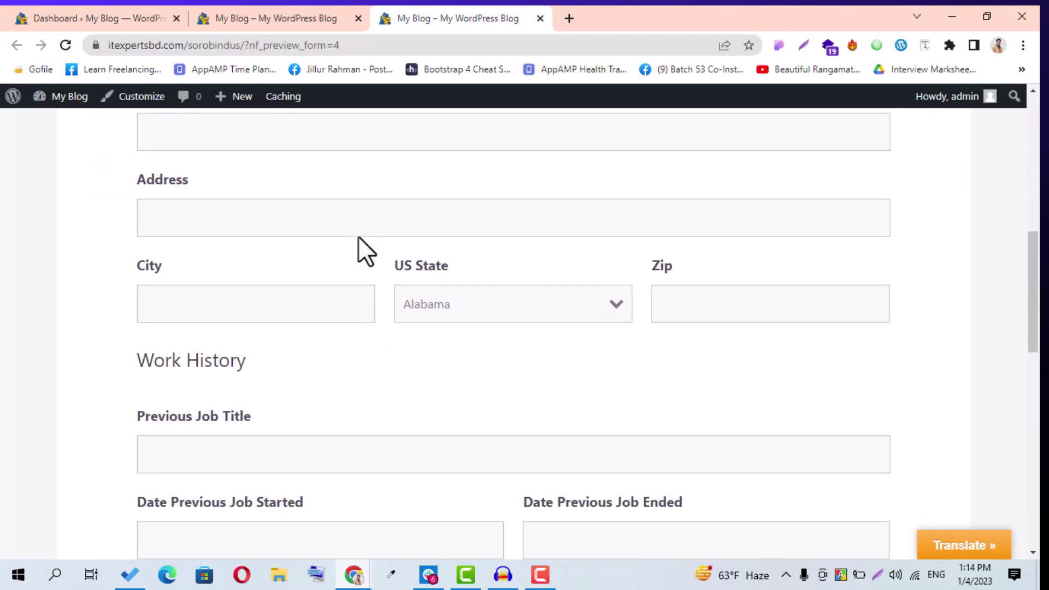
left_click(484, 311)
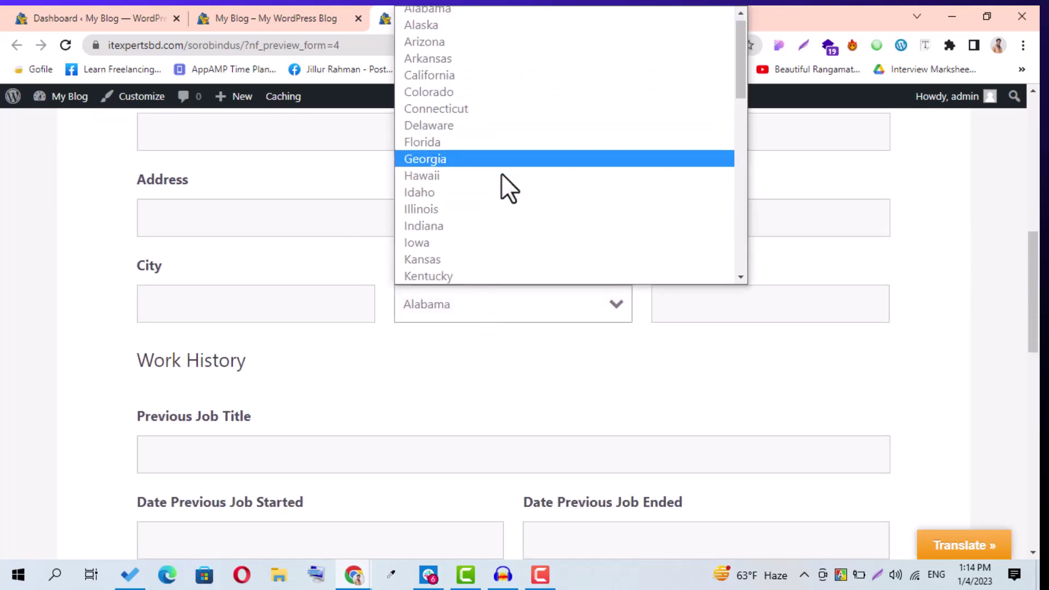
left_click(683, 318)
scroll(348, 397, "down", 1)
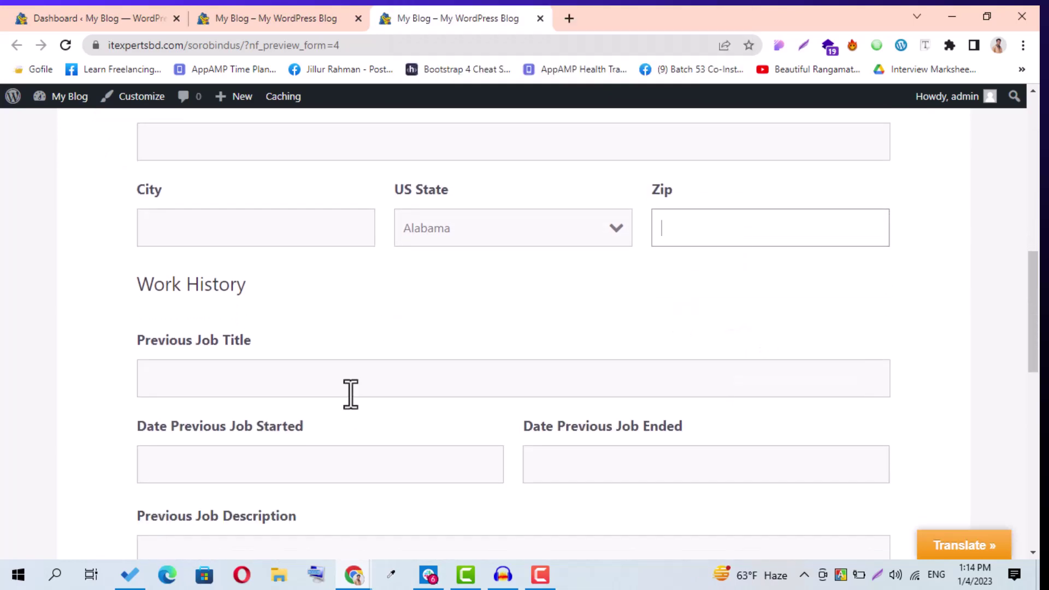
scroll(365, 353, "down", 3)
scroll(365, 344, "down", 5)
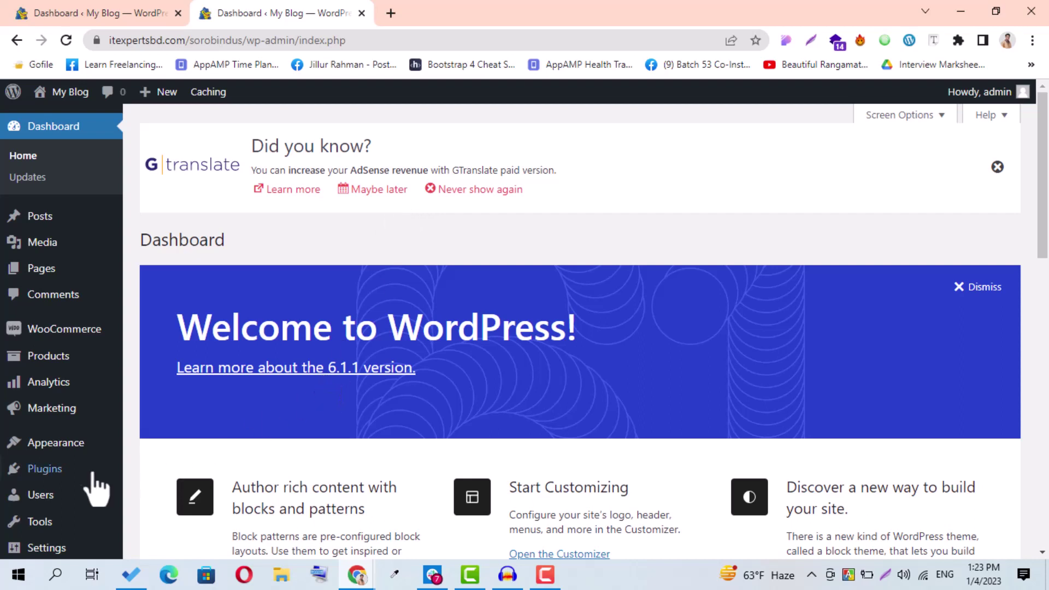
- Find the Ninja Forms Contact Form plugin by searching new plugins for "ninja form", and install and activate it
mouse_move(60, 479)
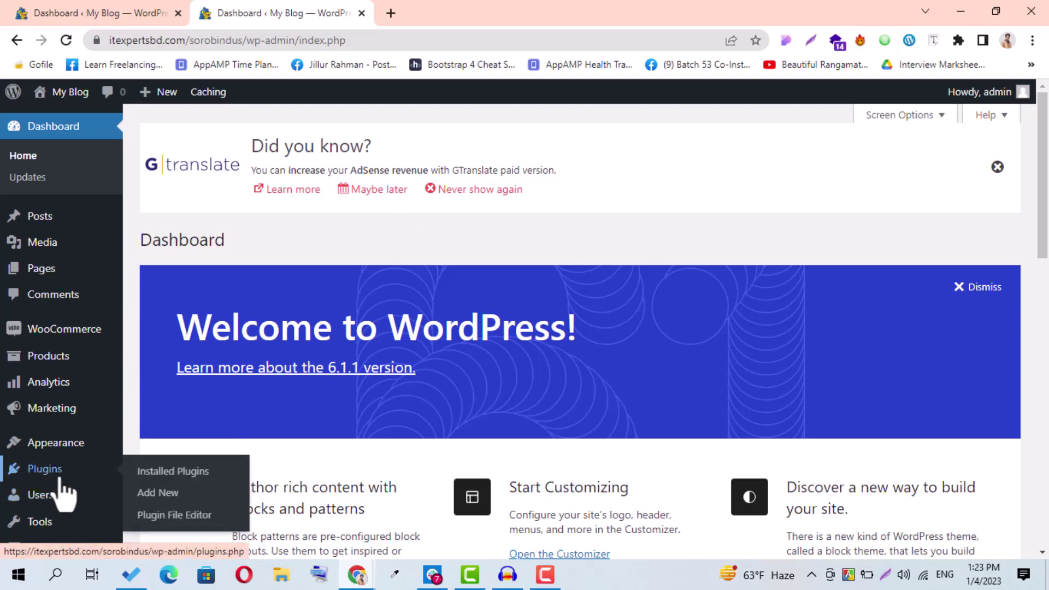
left_click(158, 495)
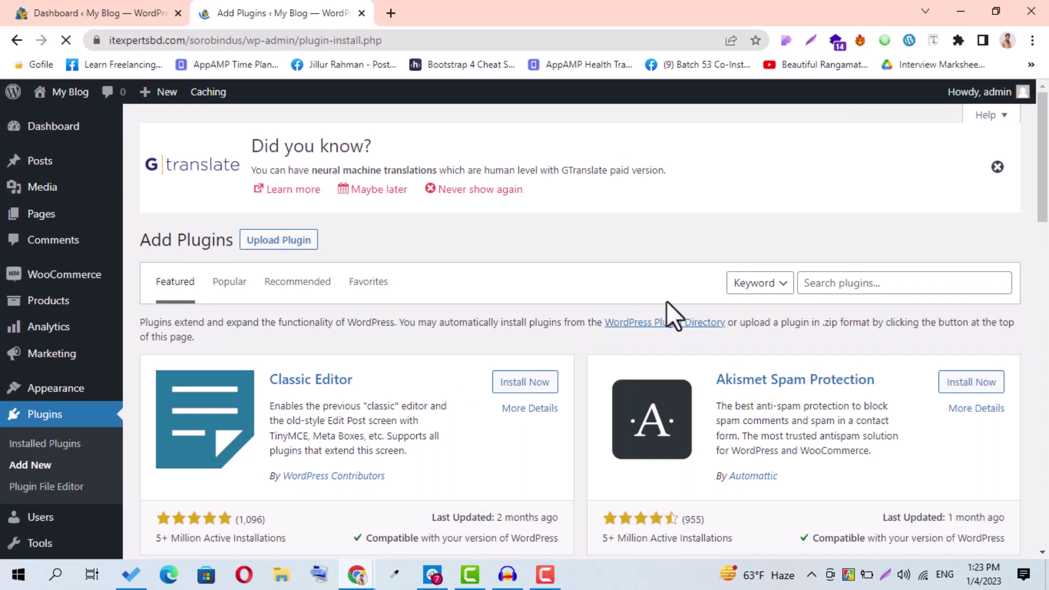
left_click(829, 284)
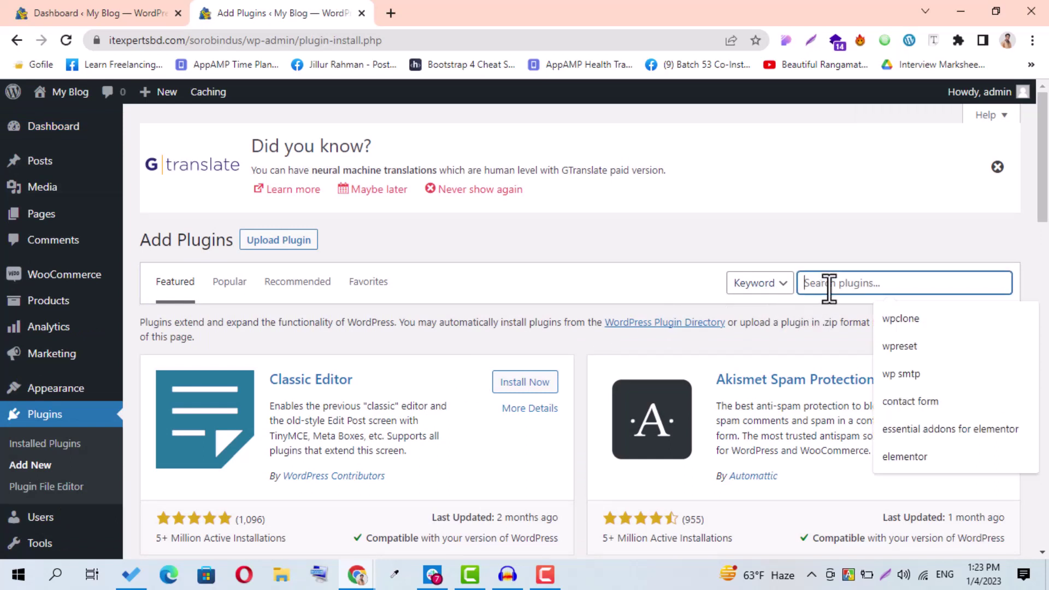
type("ninja")
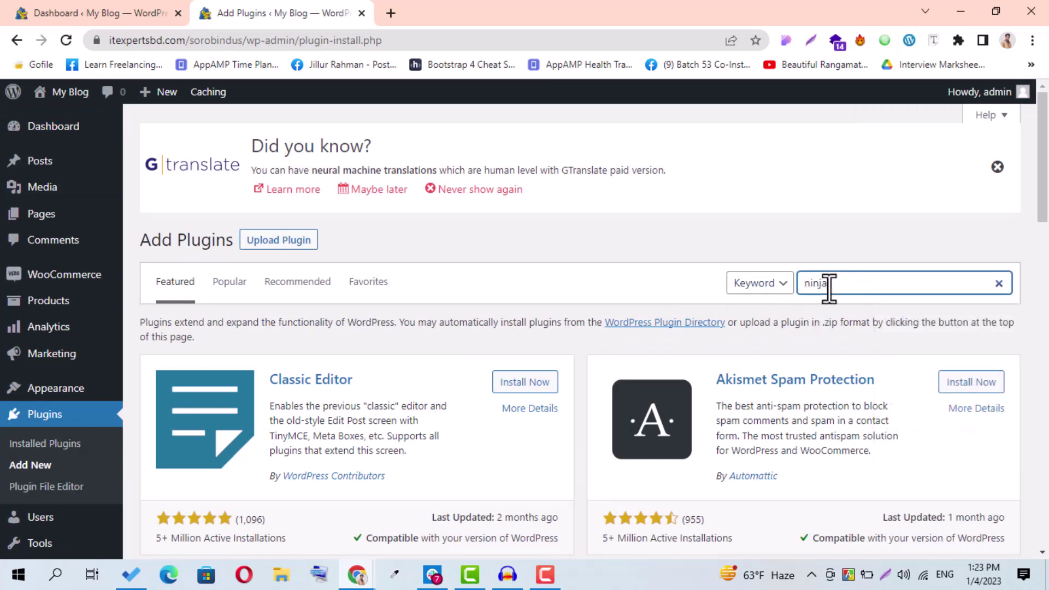
type(" form")
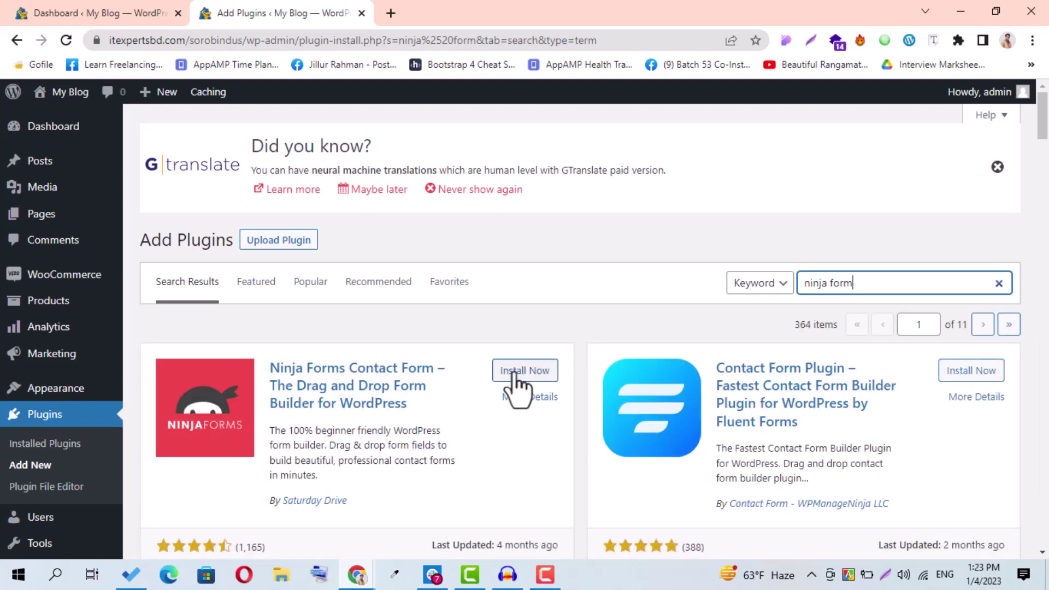
left_click(517, 373)
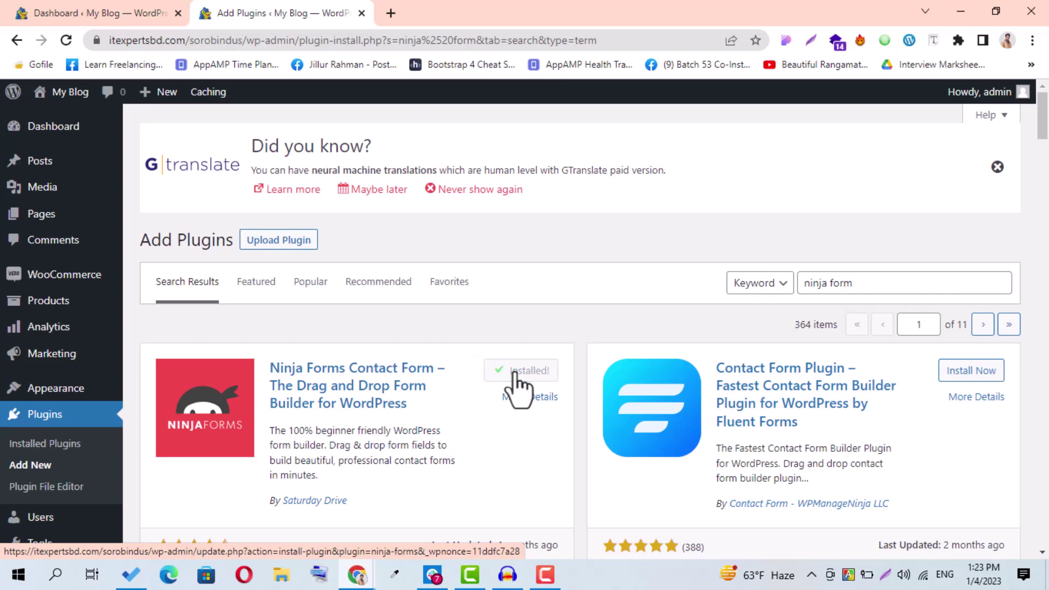
left_click(517, 373)
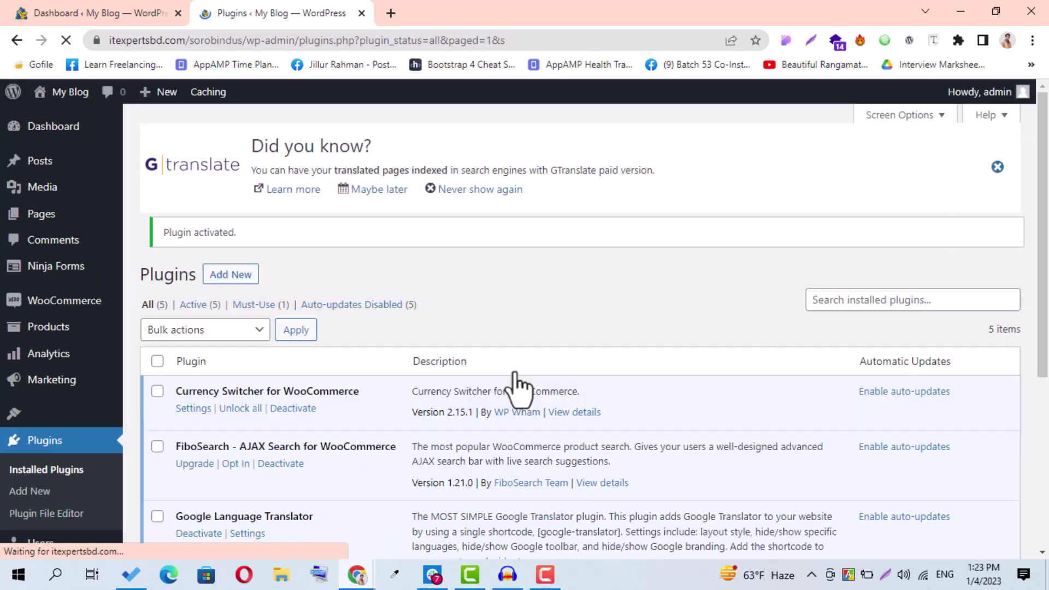
- Start a new form in Ninja Forms from the Blank Form template
mouse_move(63, 280)
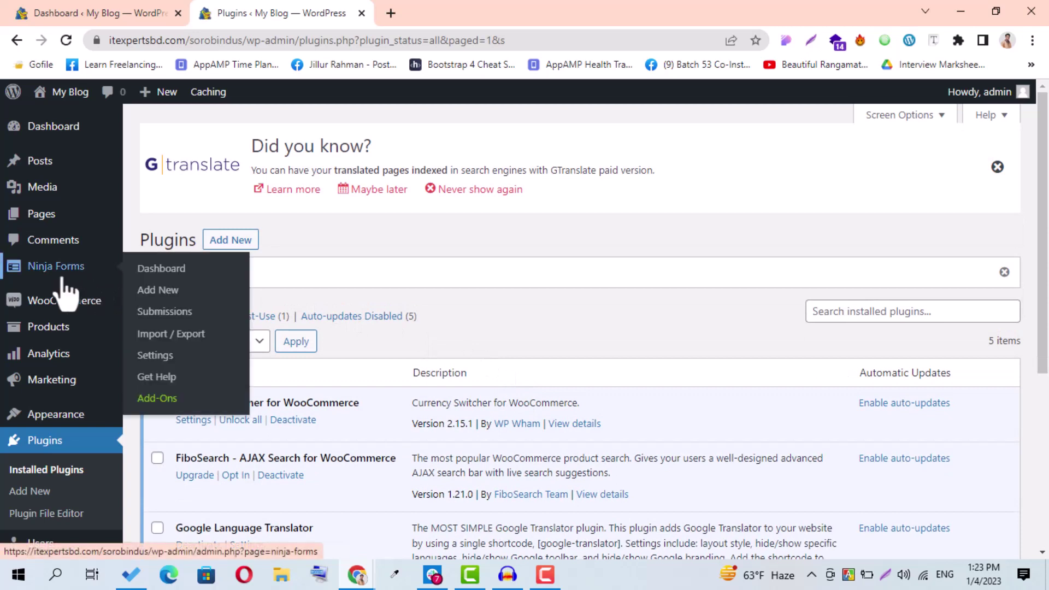
left_click(62, 279)
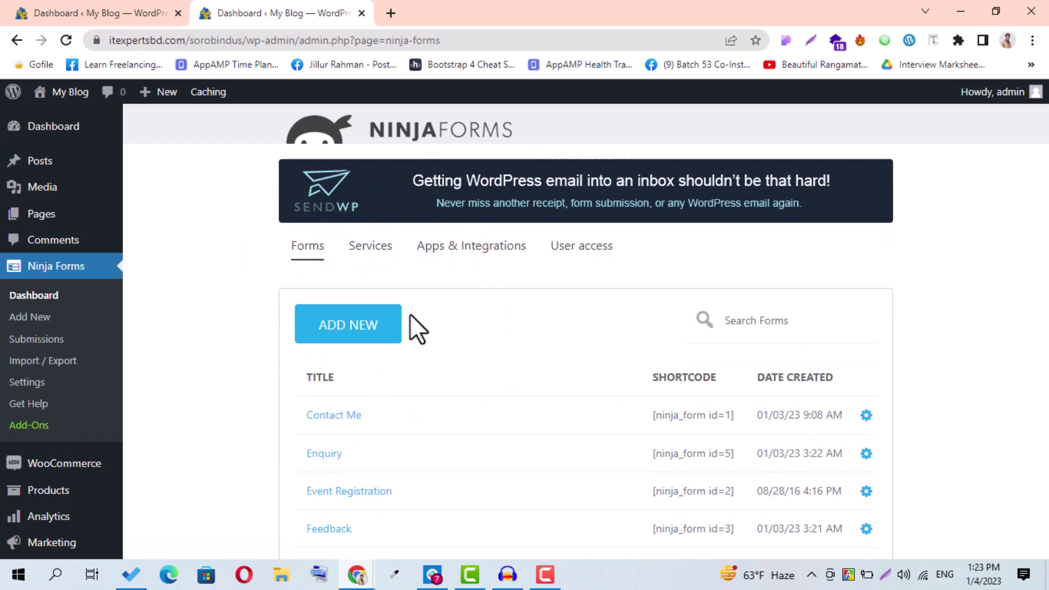
left_click(373, 328)
scroll(373, 328, "down", 2)
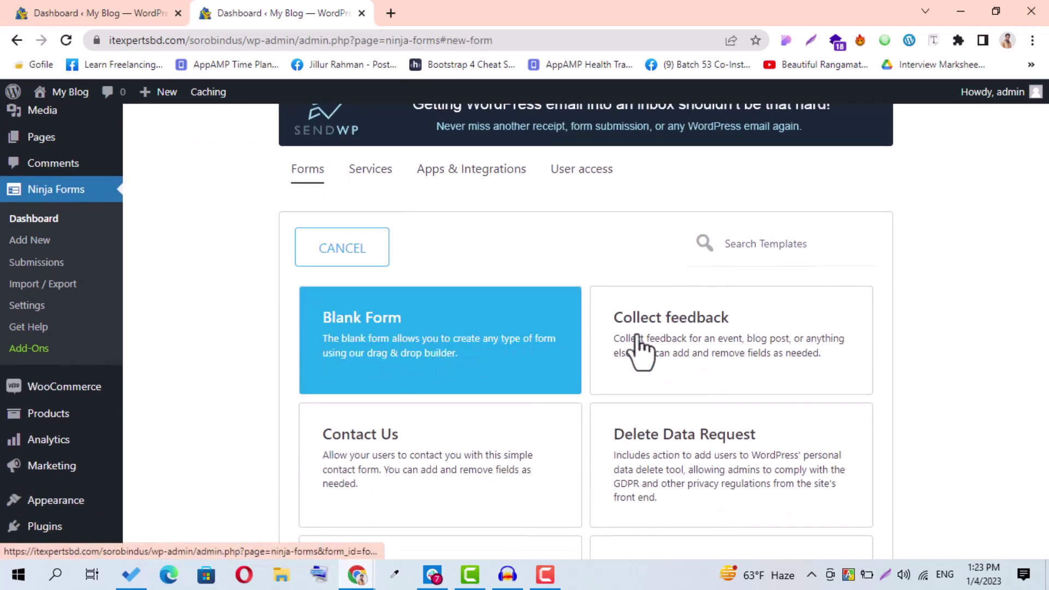
scroll(736, 382, "down", 2)
scroll(454, 394, "down", 1)
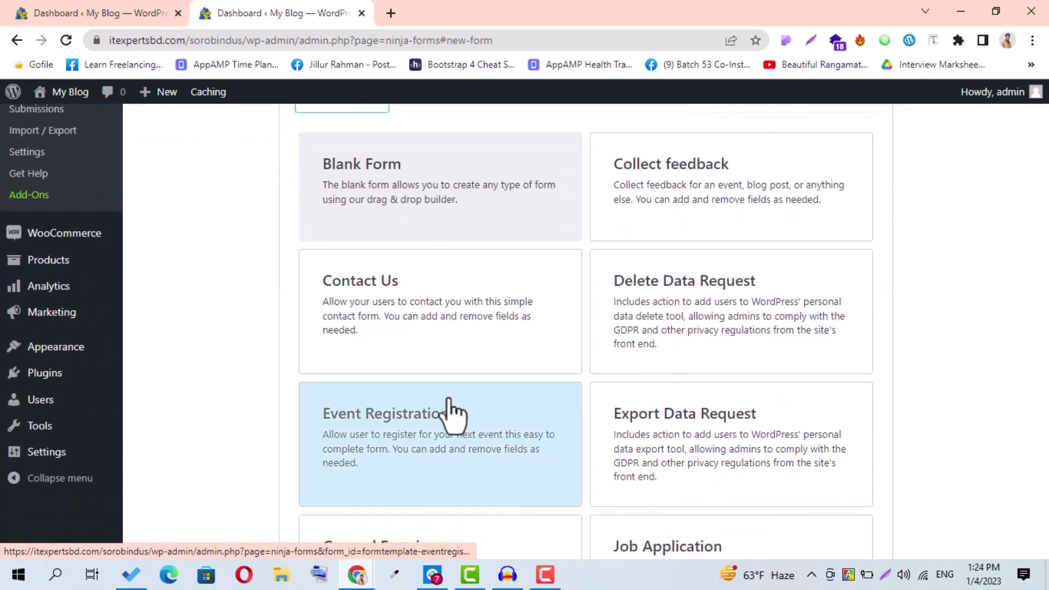
scroll(694, 415, "down", 2)
scroll(440, 441, "down", 1)
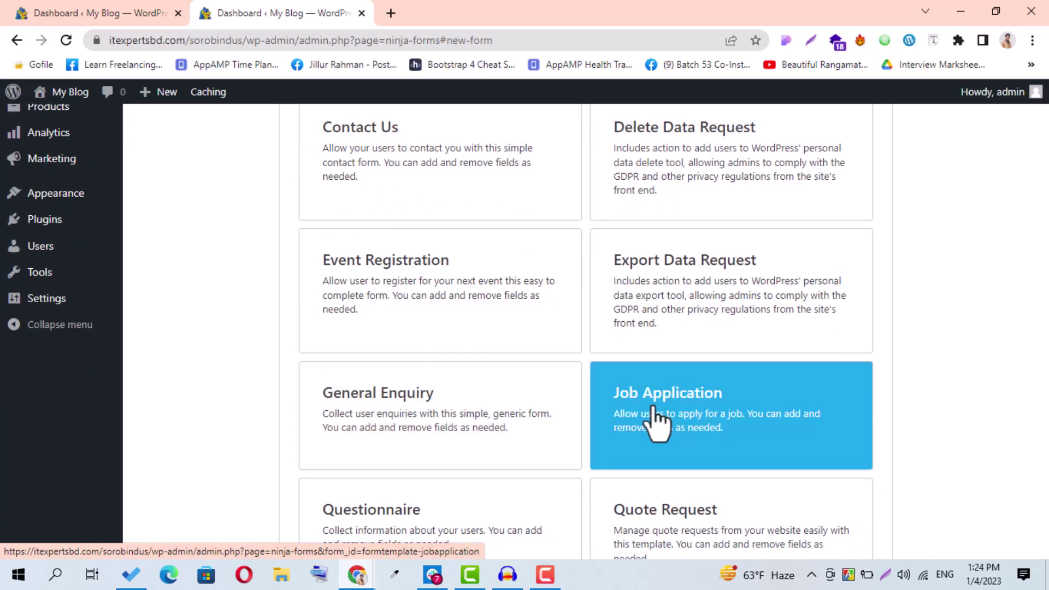
scroll(658, 421, "up", 4)
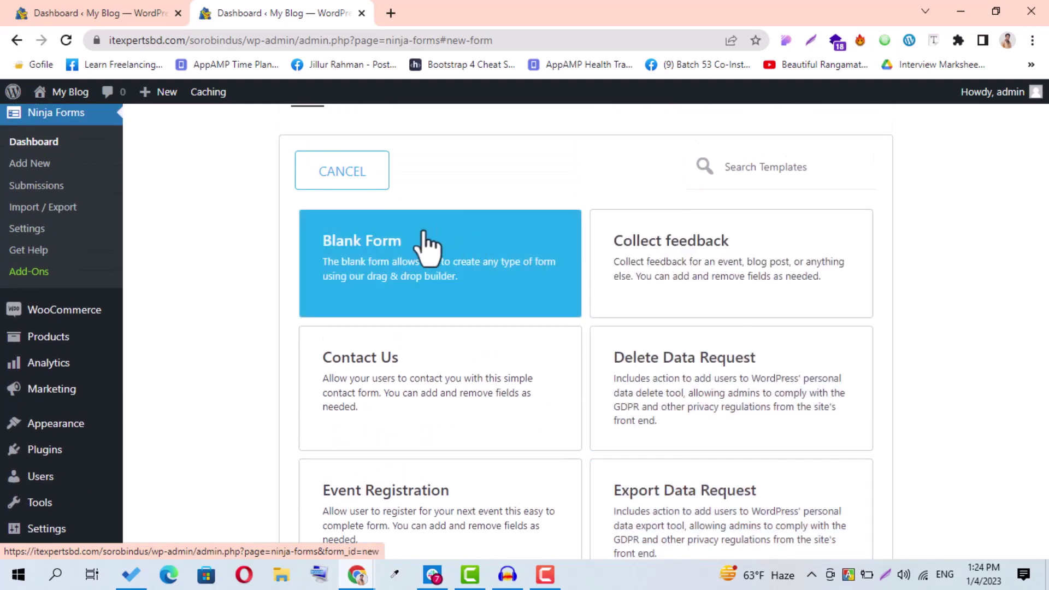
left_click(410, 265)
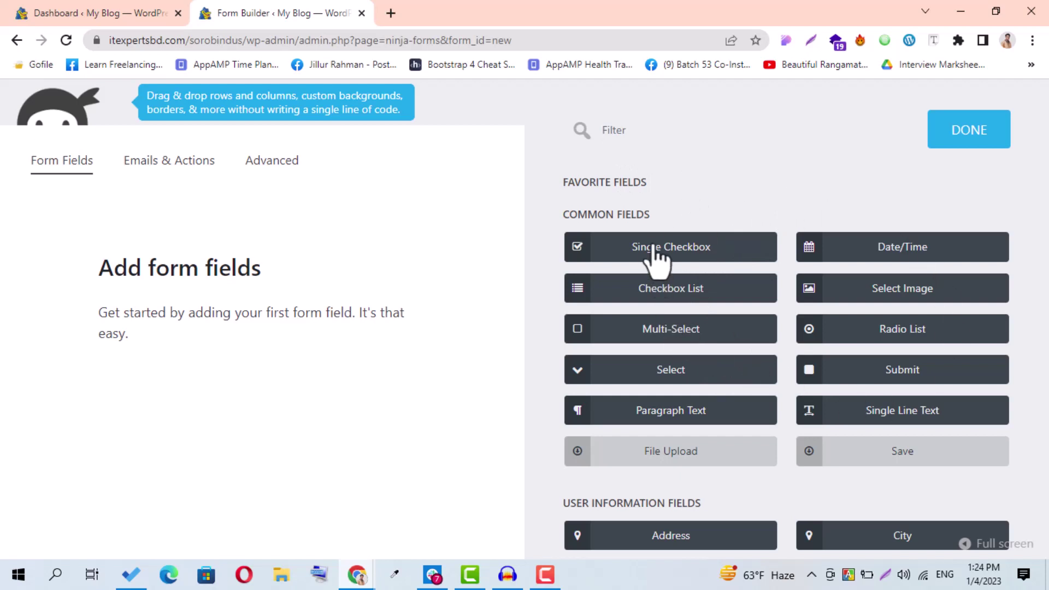
- Add the user information fields First Name, Last Name, Email, Phone and Zip to the blank form in that order
scroll(653, 262, "down", 1)
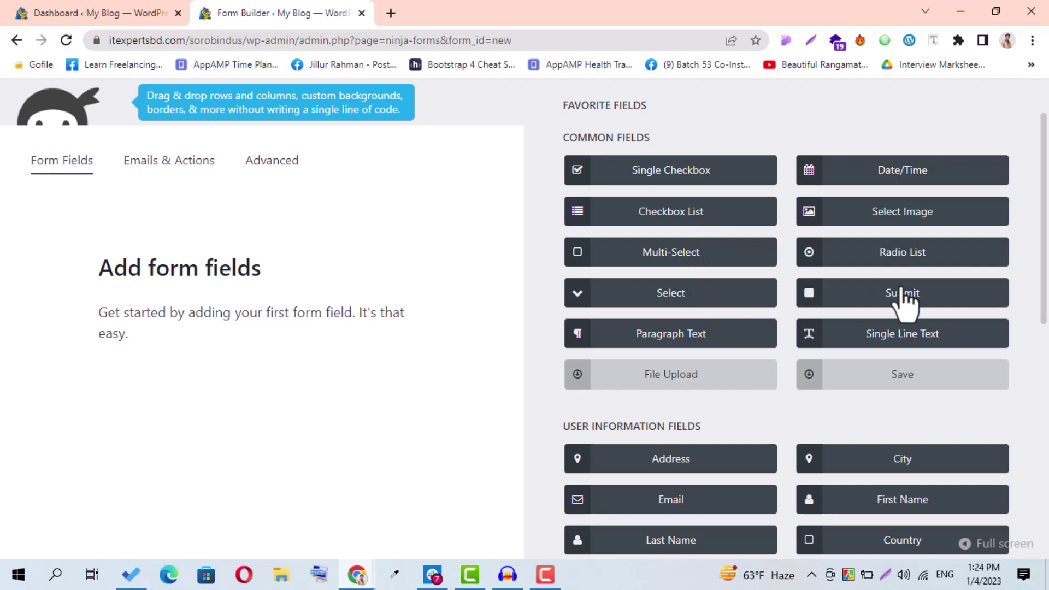
scroll(892, 300, "down", 1)
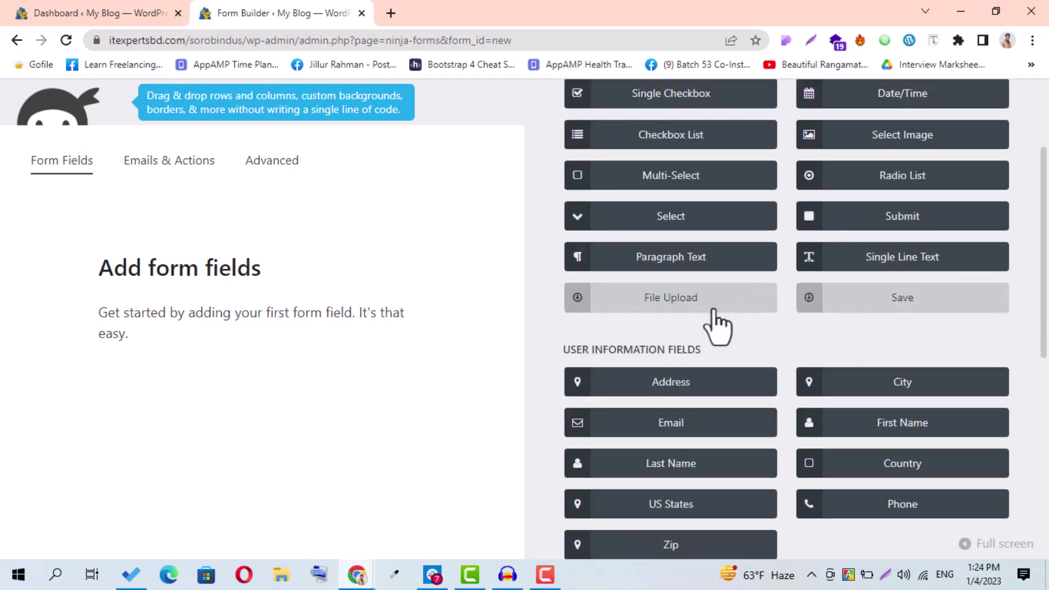
scroll(738, 339, "down", 1)
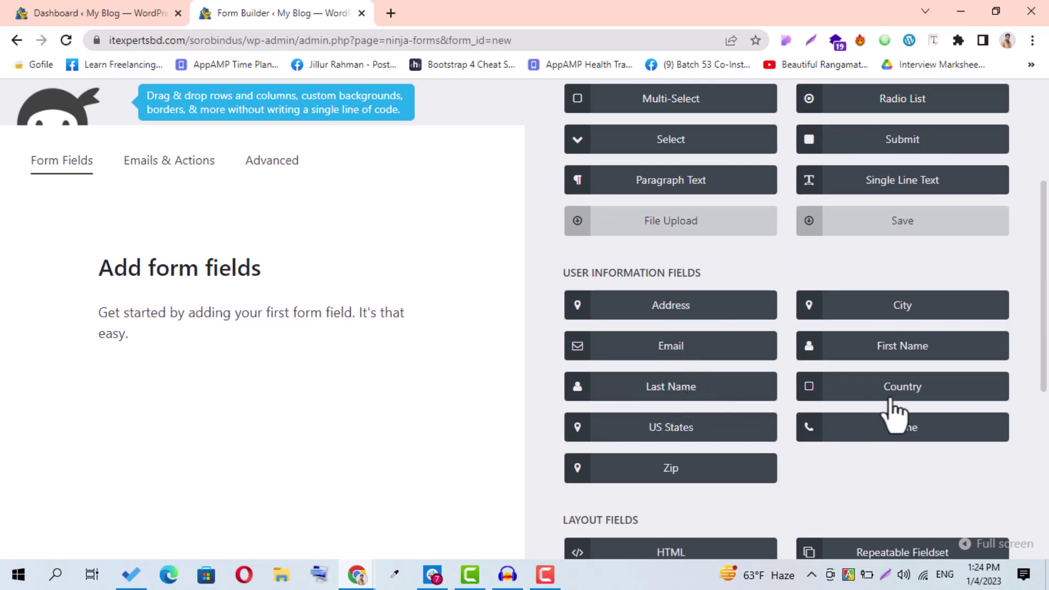
scroll(787, 415, "down", 1)
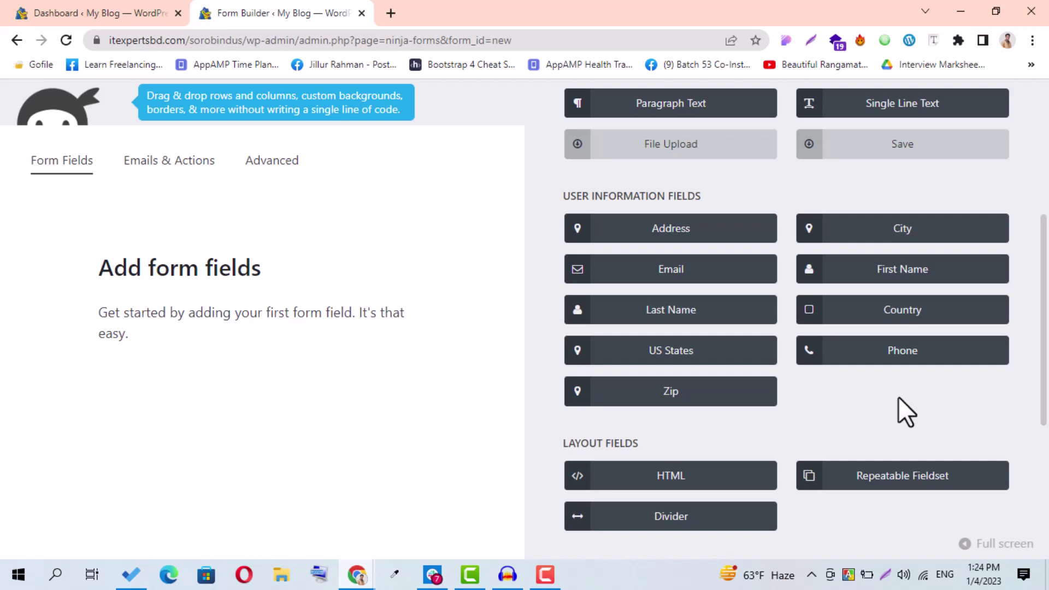
scroll(905, 412, "up", 1)
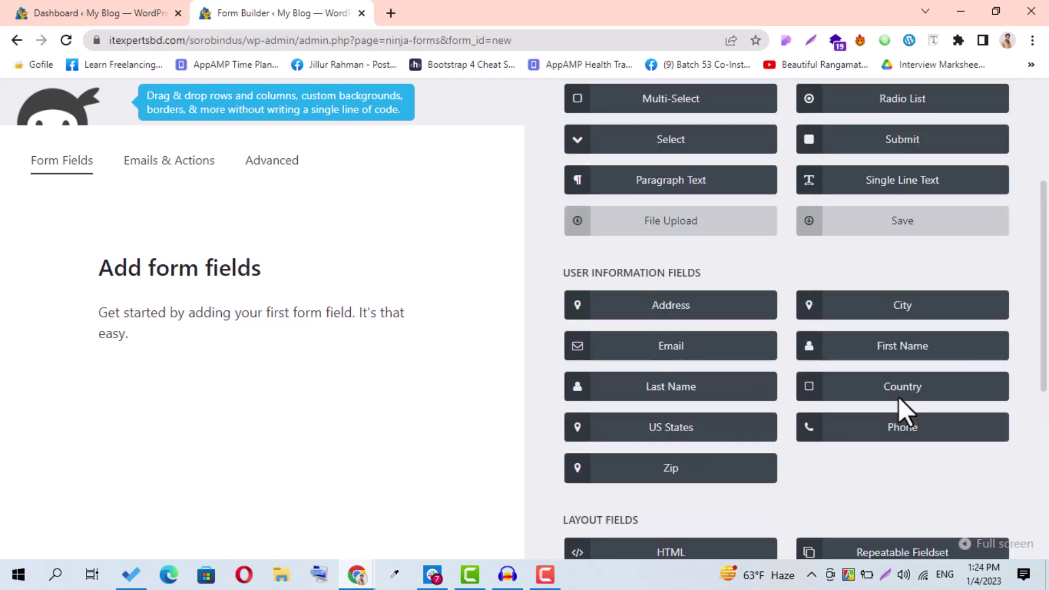
left_click(895, 358)
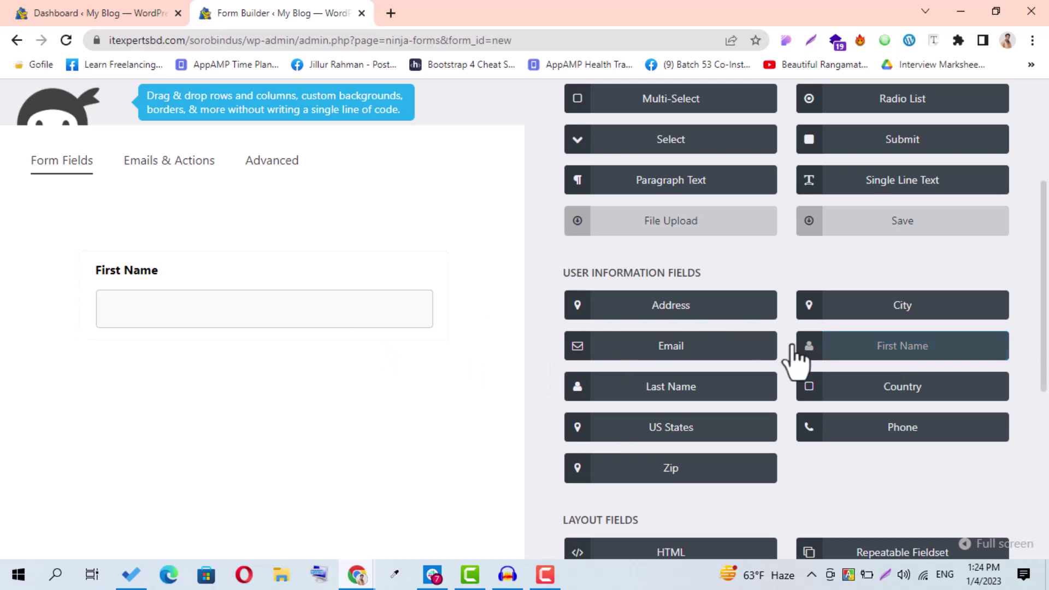
left_click(672, 399)
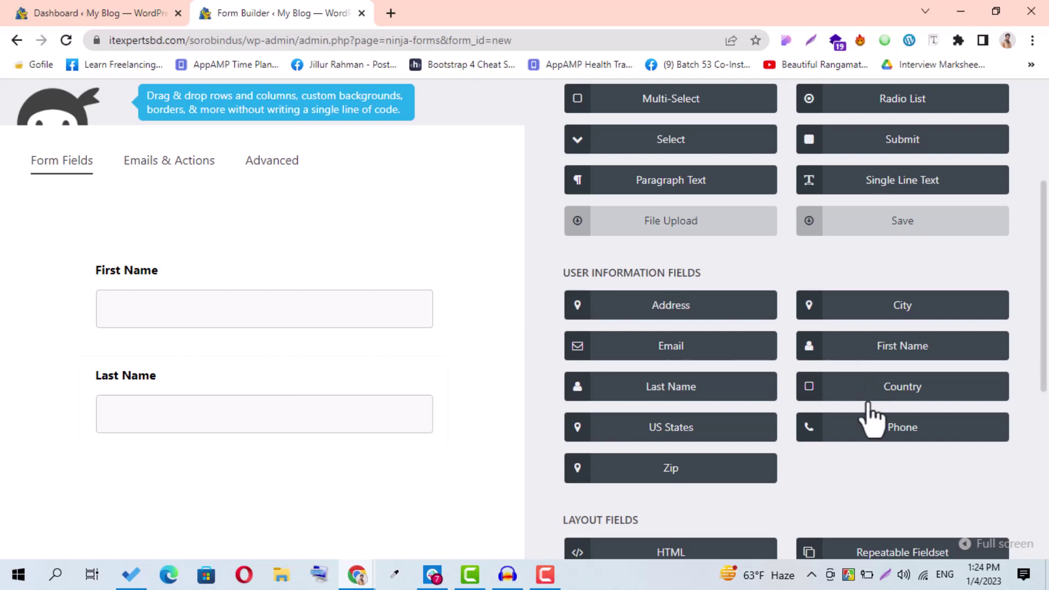
left_click(682, 353)
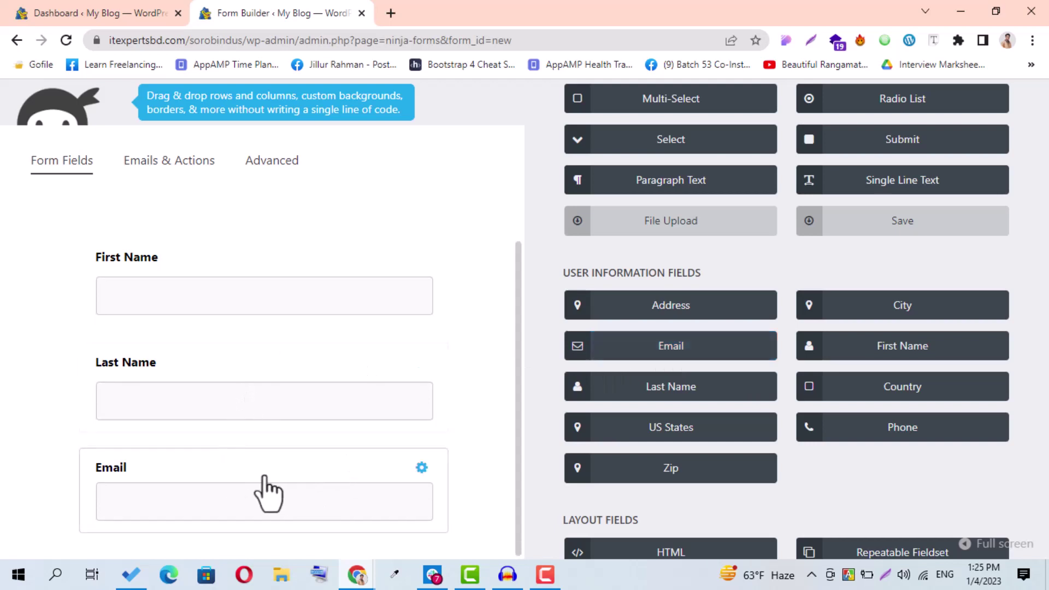
left_click(897, 432)
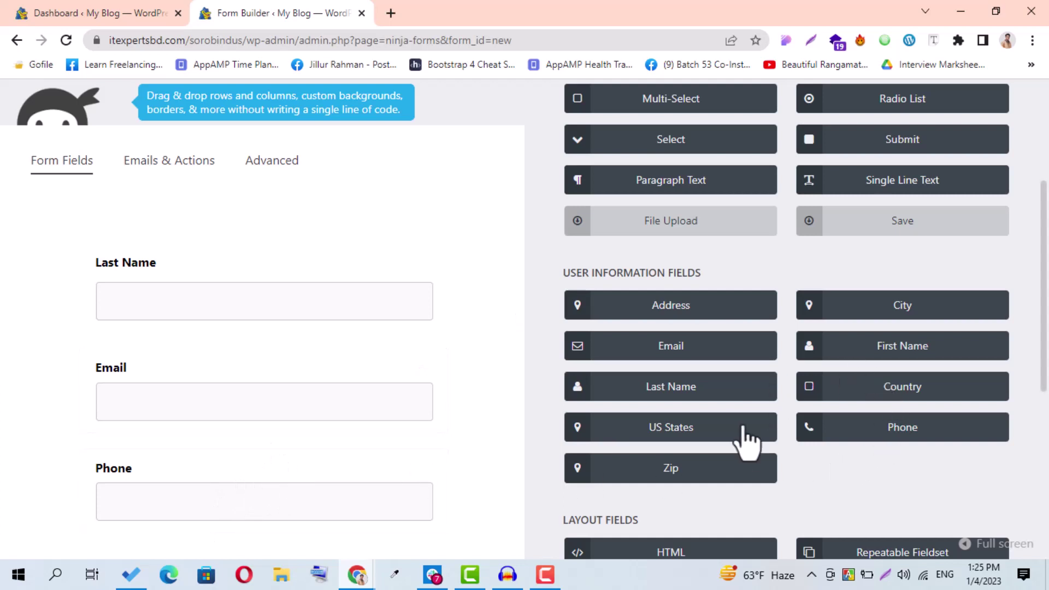
left_click(682, 475)
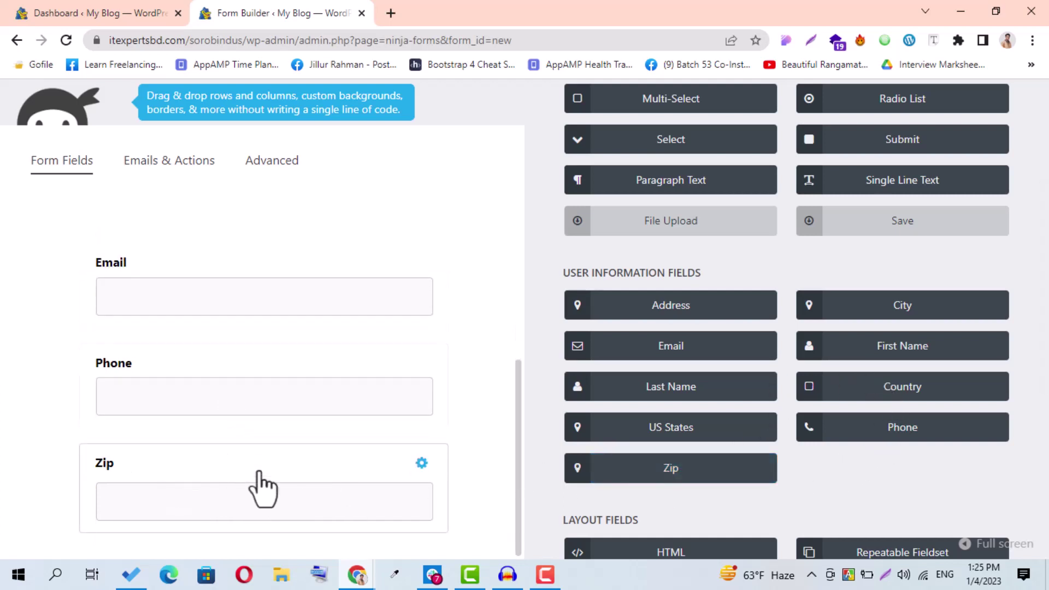
scroll(713, 437, "down", 1)
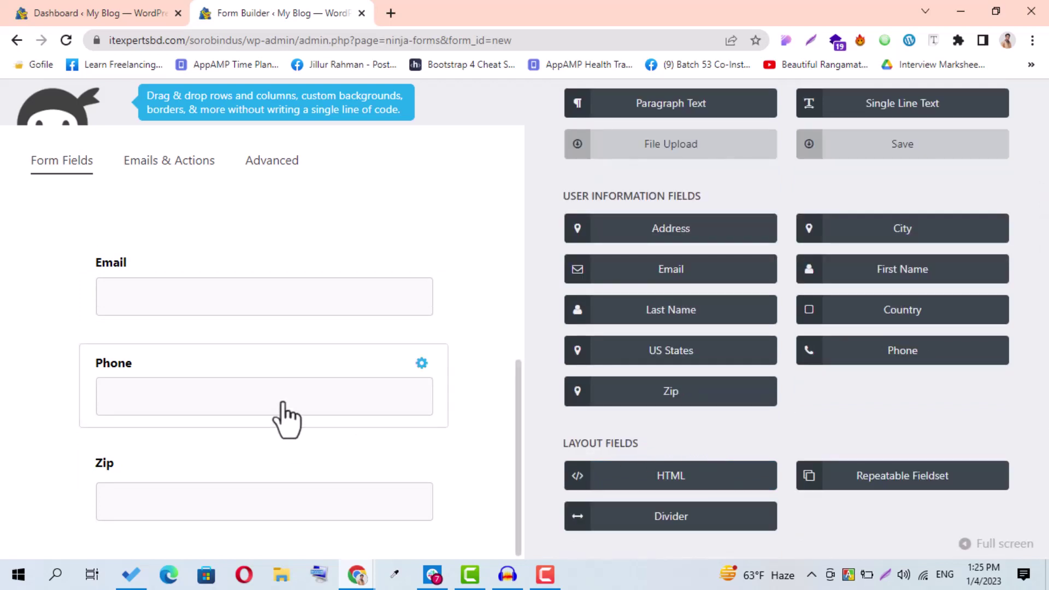
- Add Single Checkbox and Checkbox List fields below the Zip field, and delete the Single Checkbox from the form
scroll(282, 393, "up", 1)
scroll(287, 395, "up", 2)
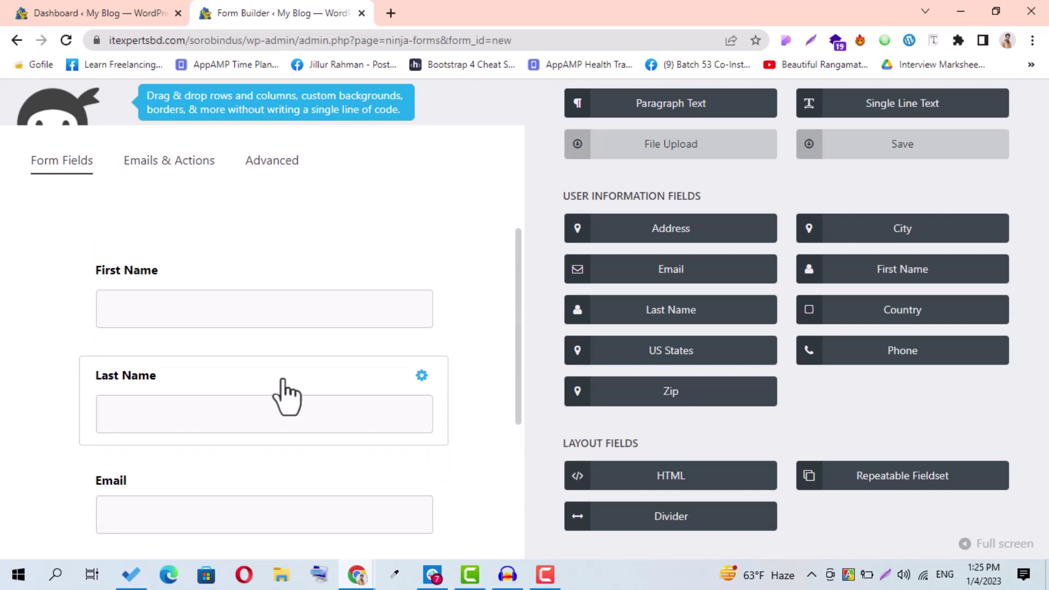
scroll(774, 357, "up", 1)
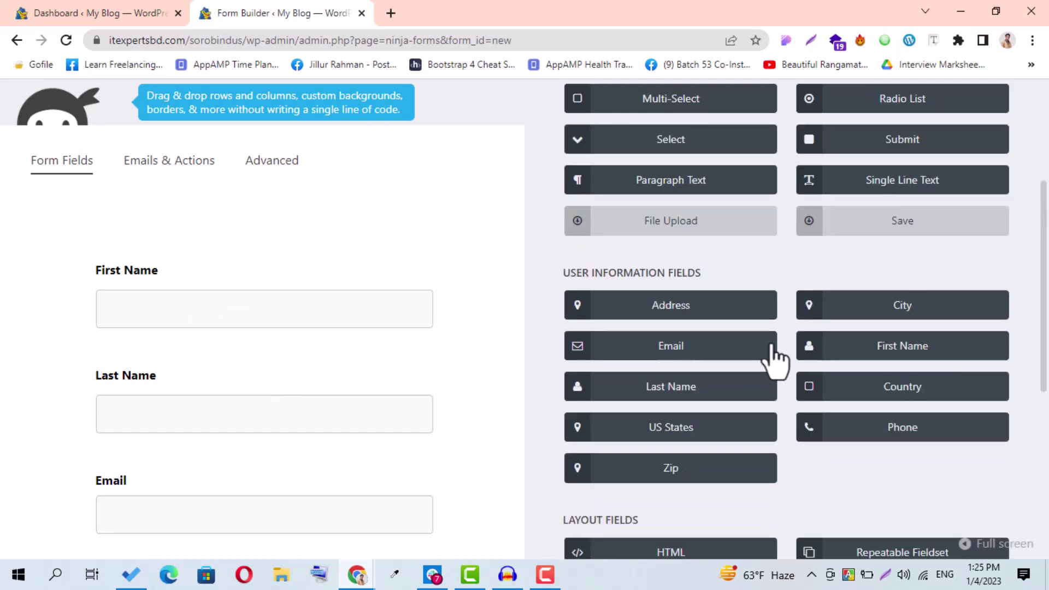
scroll(773, 356, "up", 2)
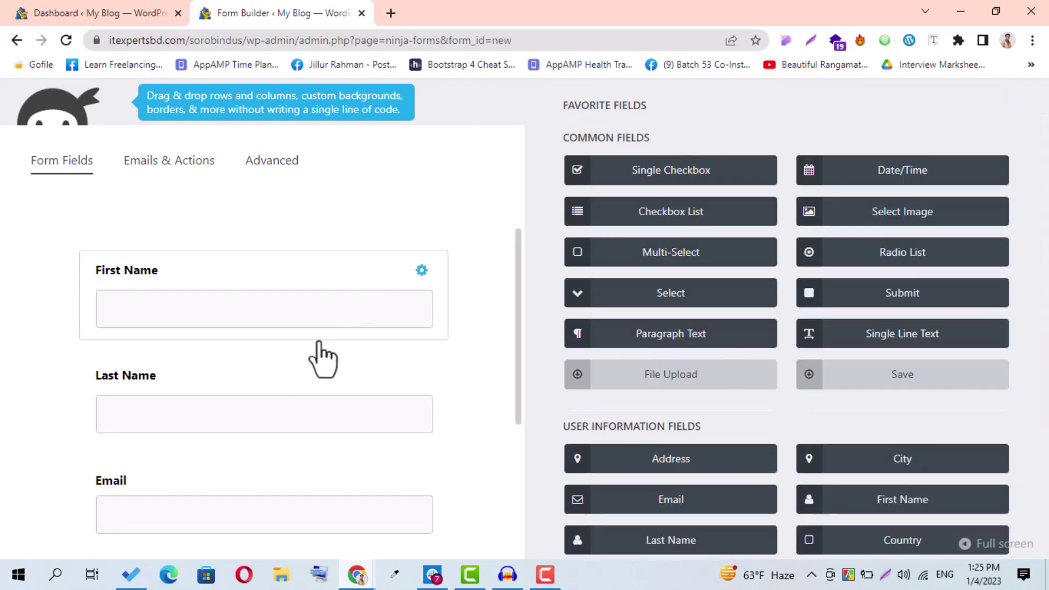
scroll(323, 359, "down", 2)
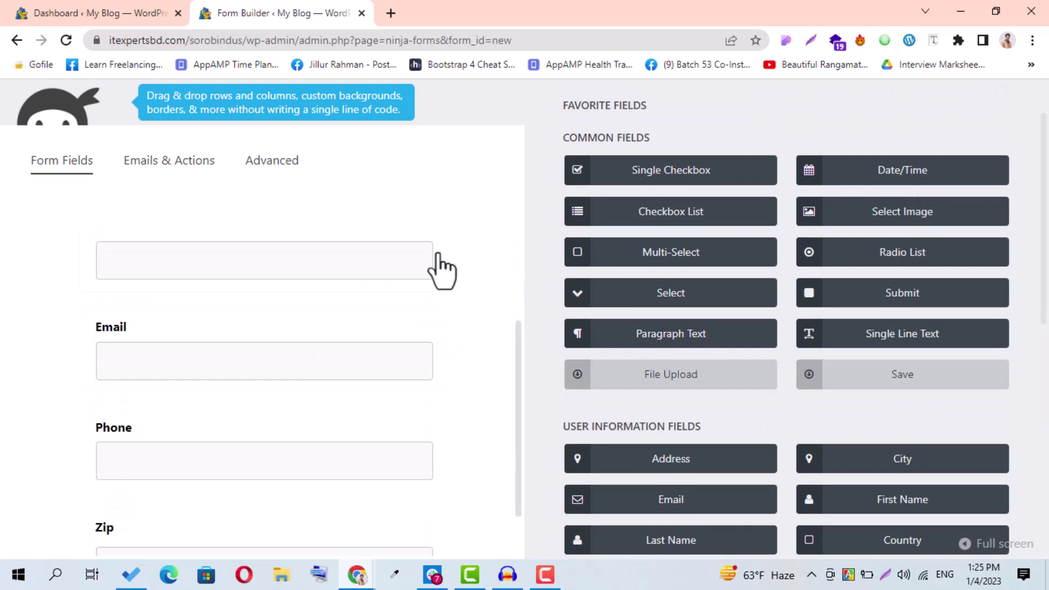
left_click(651, 179)
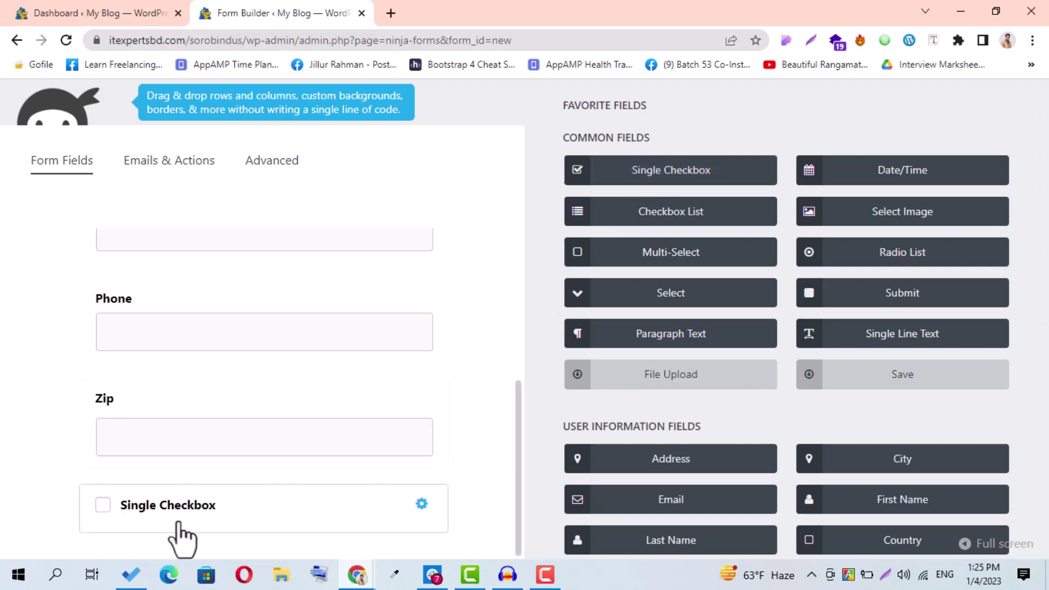
left_click(682, 222)
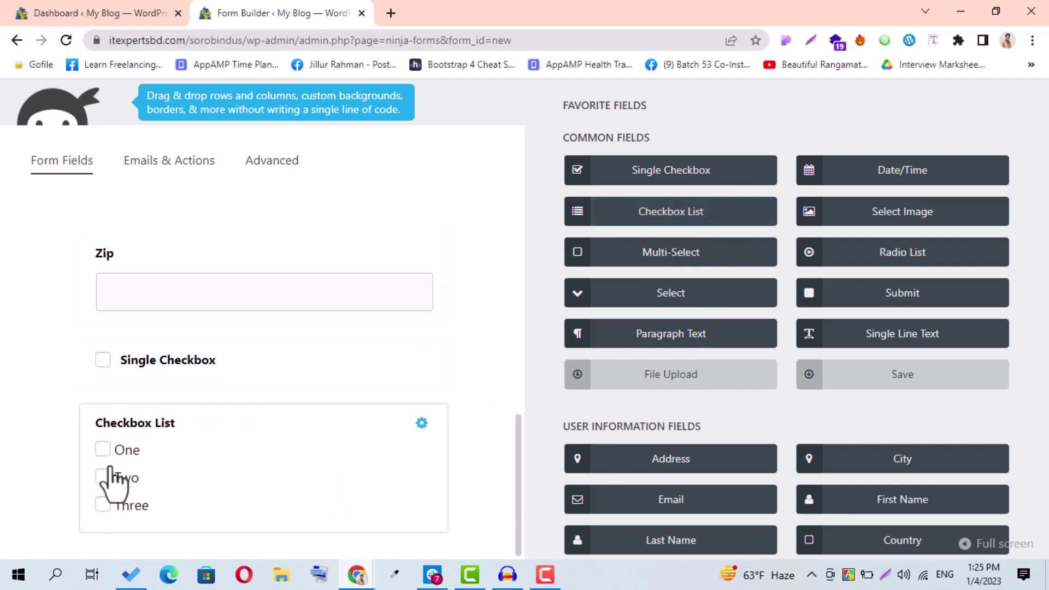
mouse_move(423, 365)
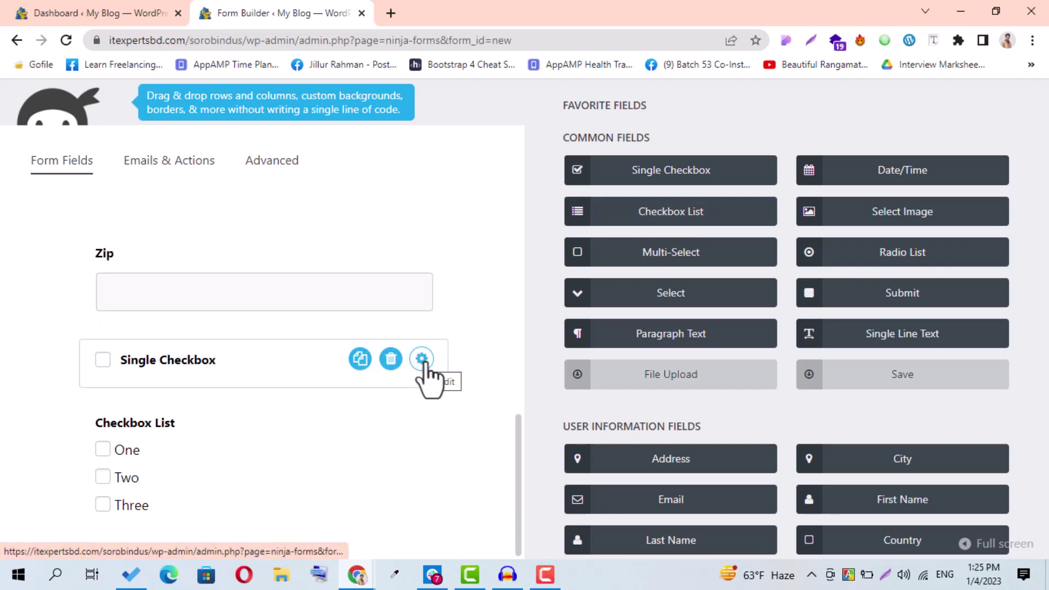
left_click(391, 360)
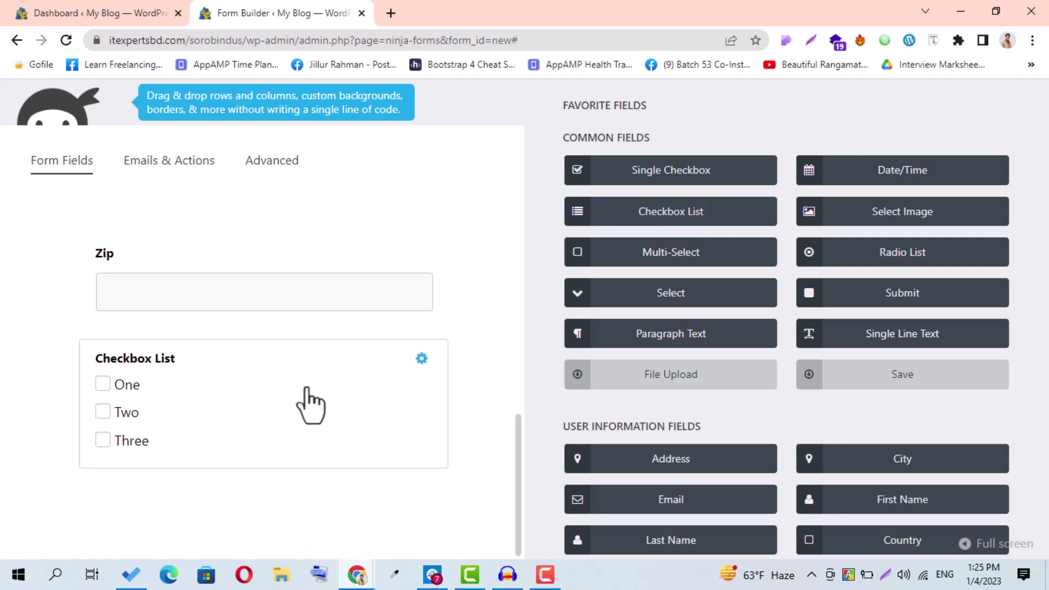
- Change the First Name field's label to "user name" and make it a required field
scroll(306, 387, "up", 8)
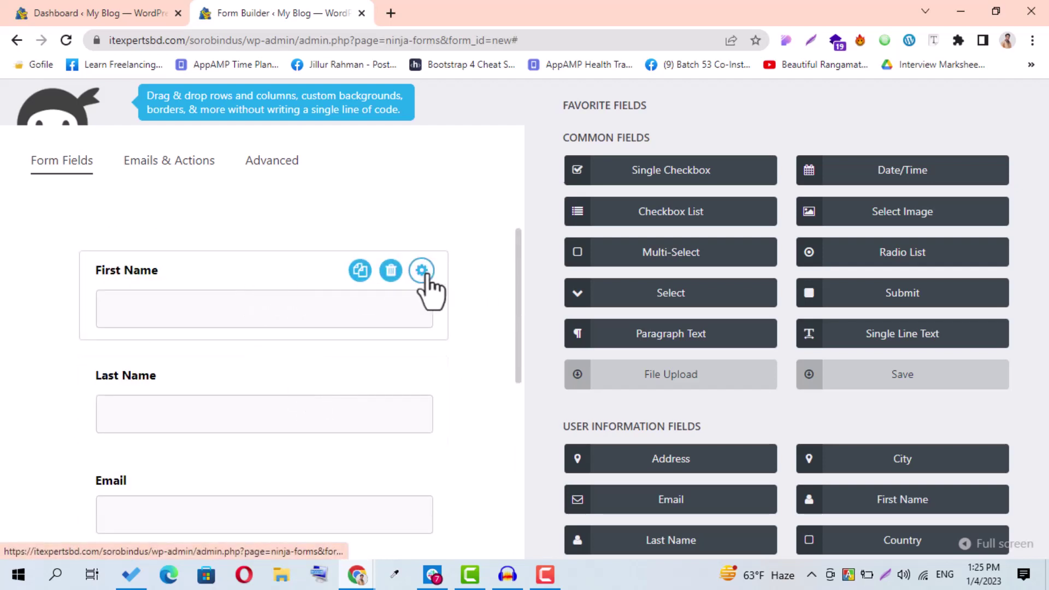
left_click(422, 271)
left_click_drag(637, 234, 560, 243)
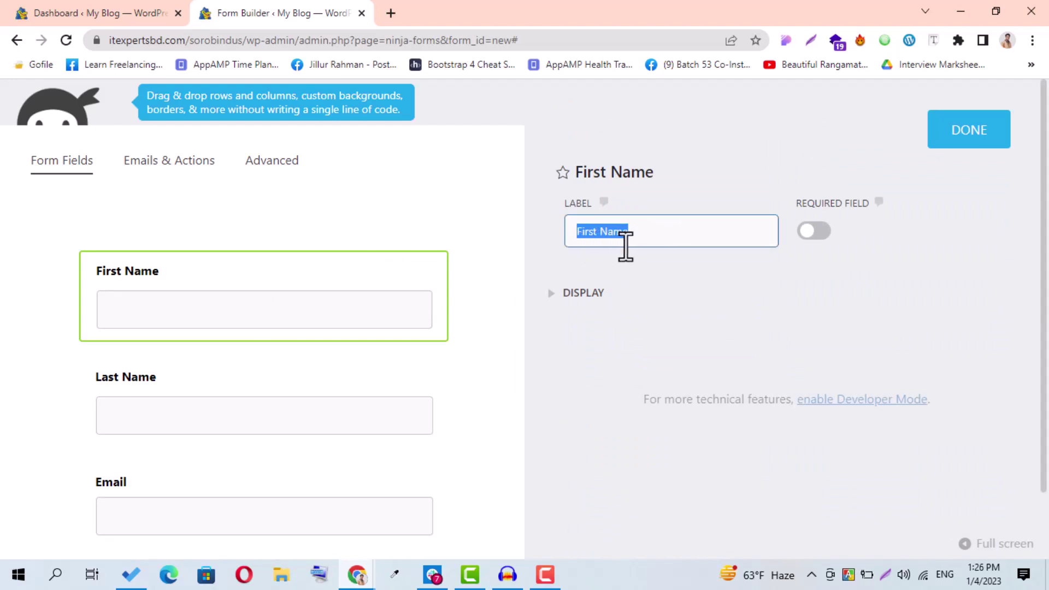
type("user")
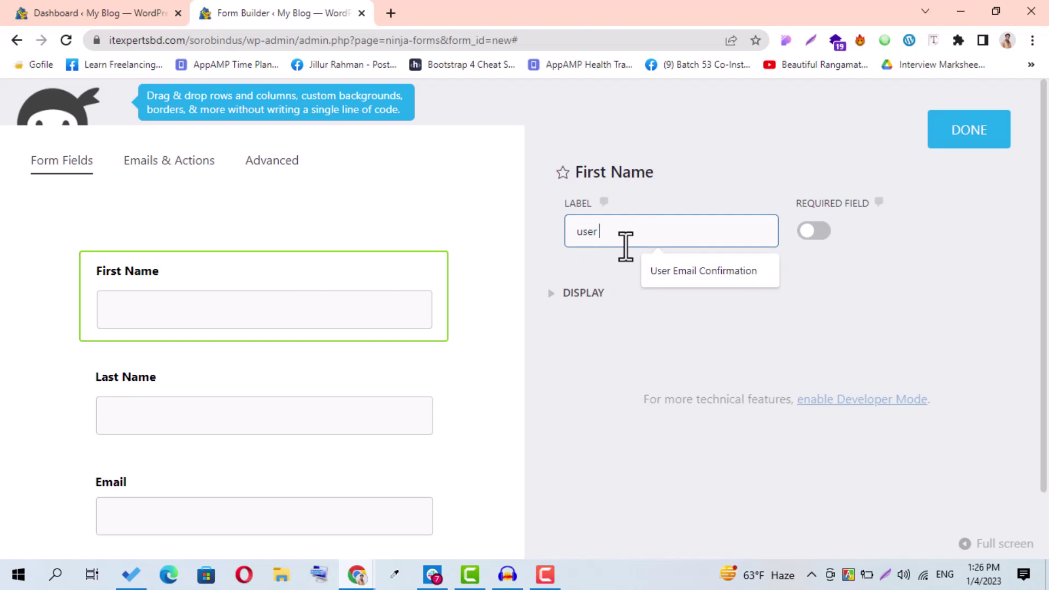
type(" name")
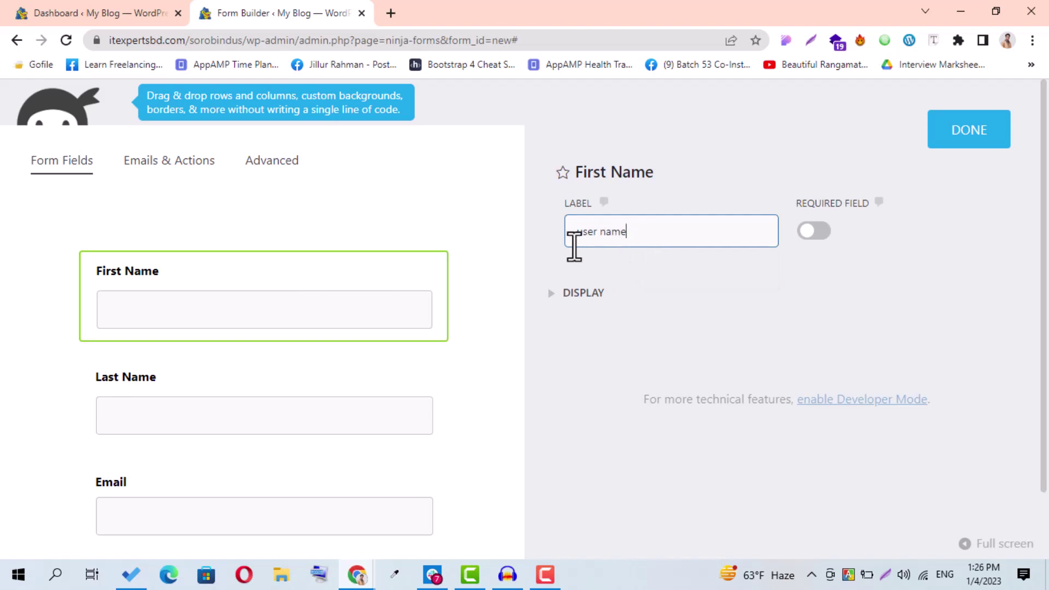
left_click(806, 232)
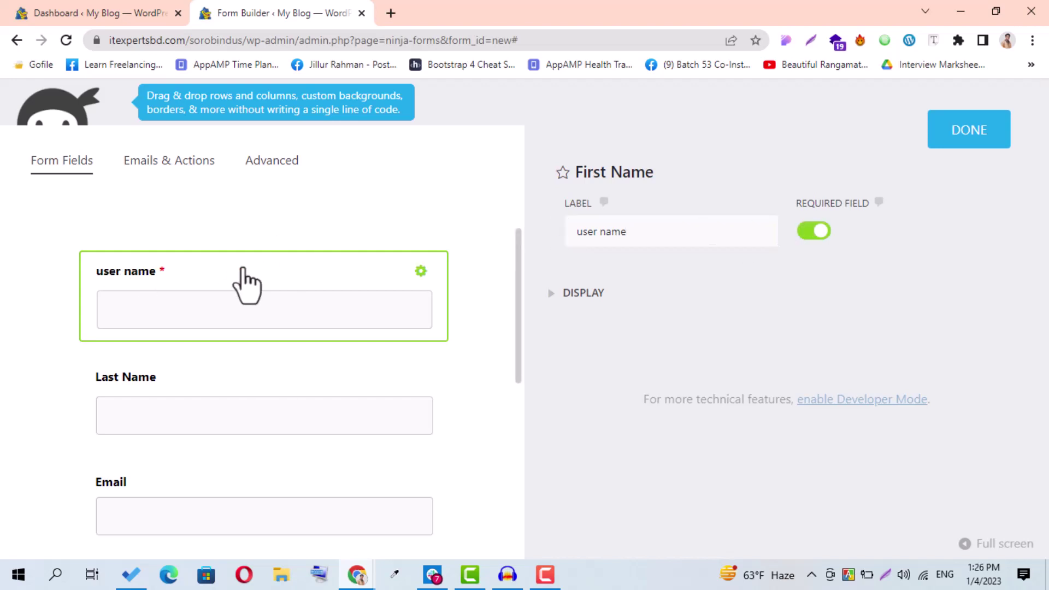
- Give the user name field the placeholder "type your user name" in its display settings
left_click(584, 298)
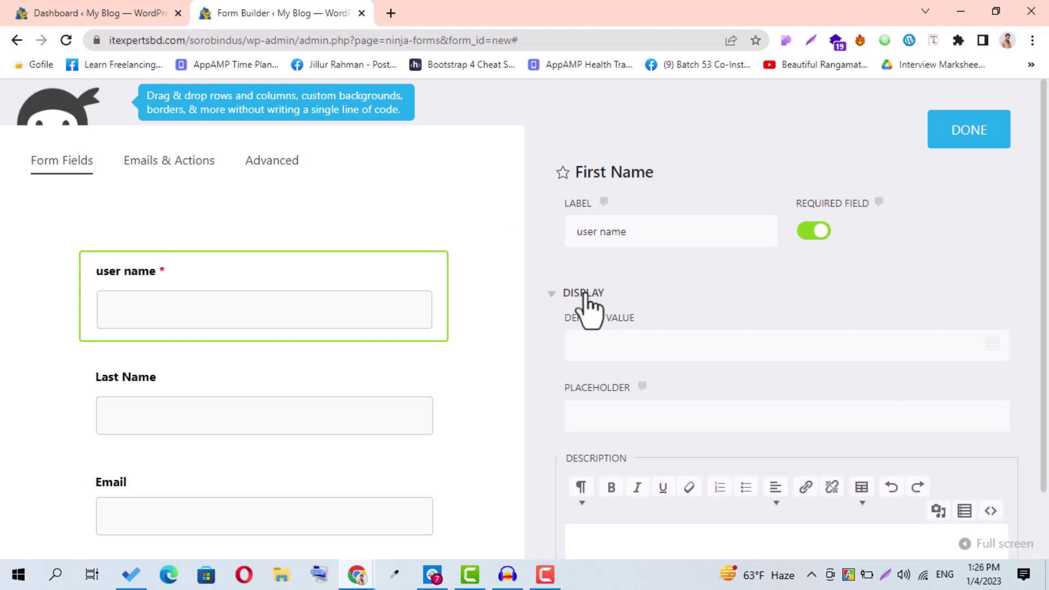
scroll(590, 309, "down", 2)
left_click(611, 350)
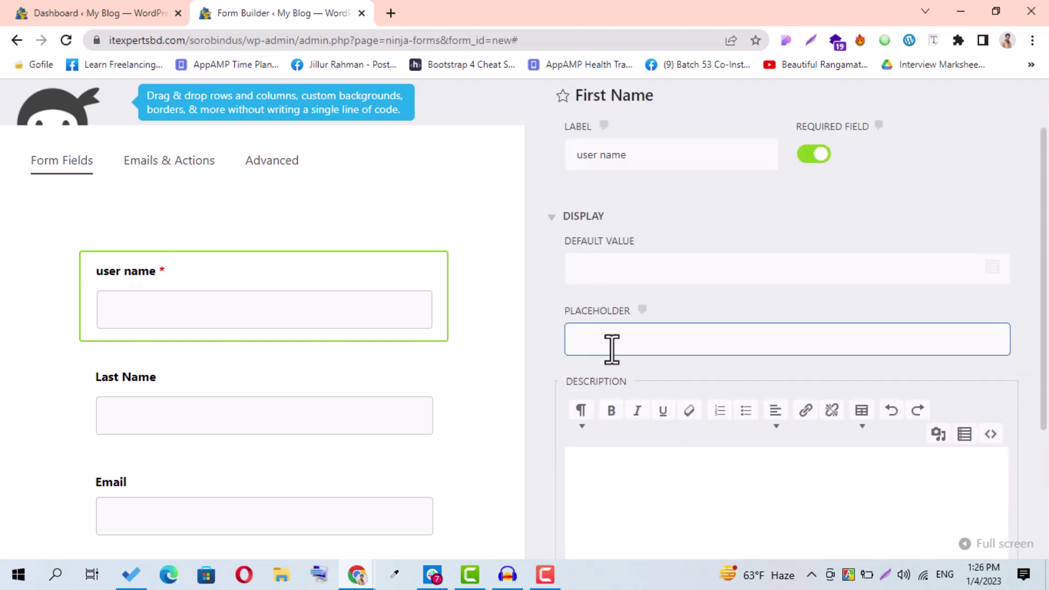
type("type your user name")
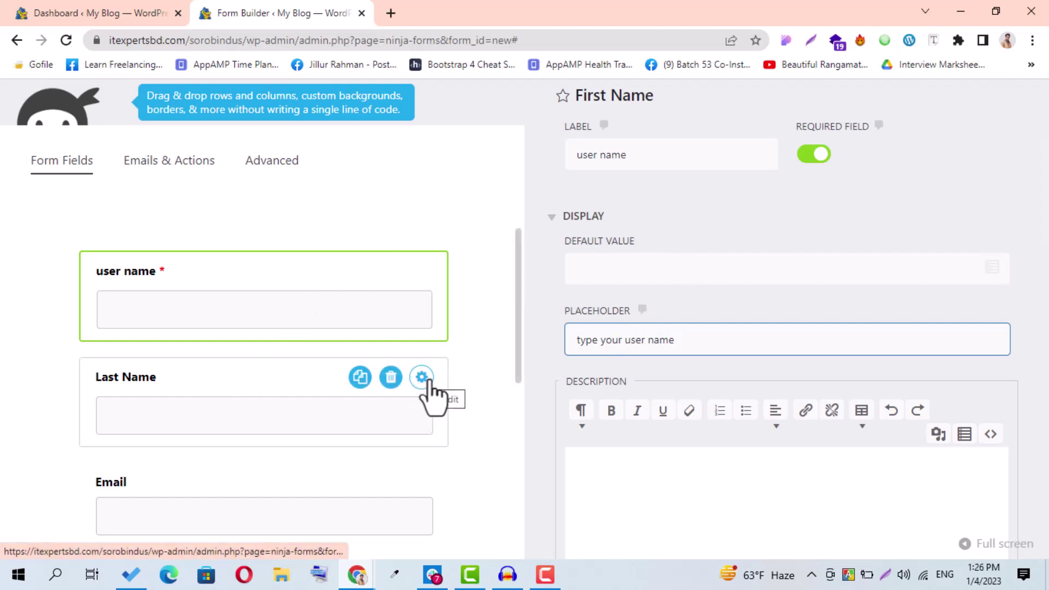
- Change the Last Name field's label to "Full name" and make it a required field
left_click(429, 381)
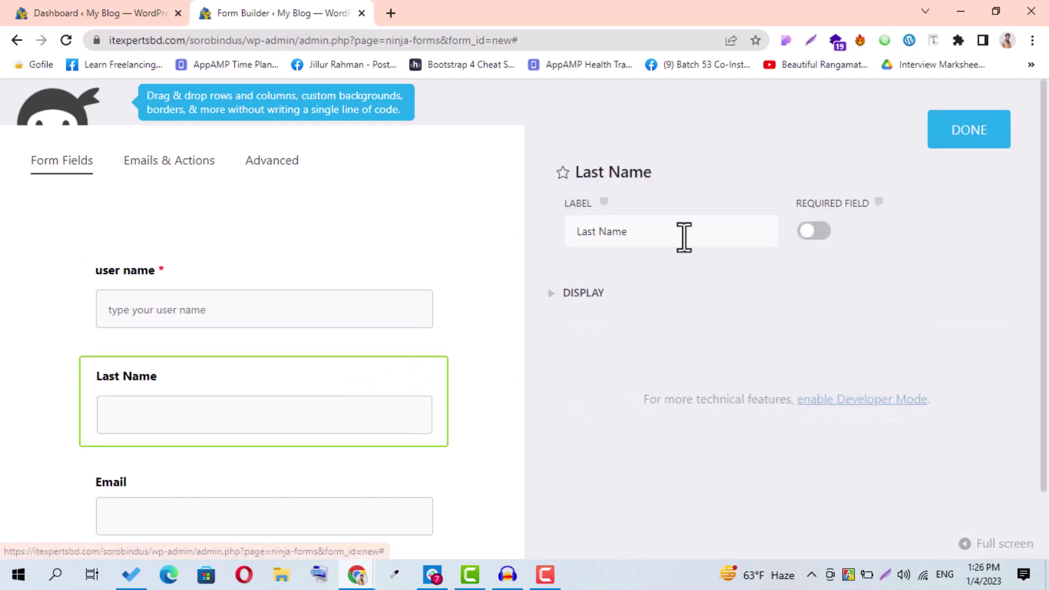
left_click_drag(684, 236, 549, 255)
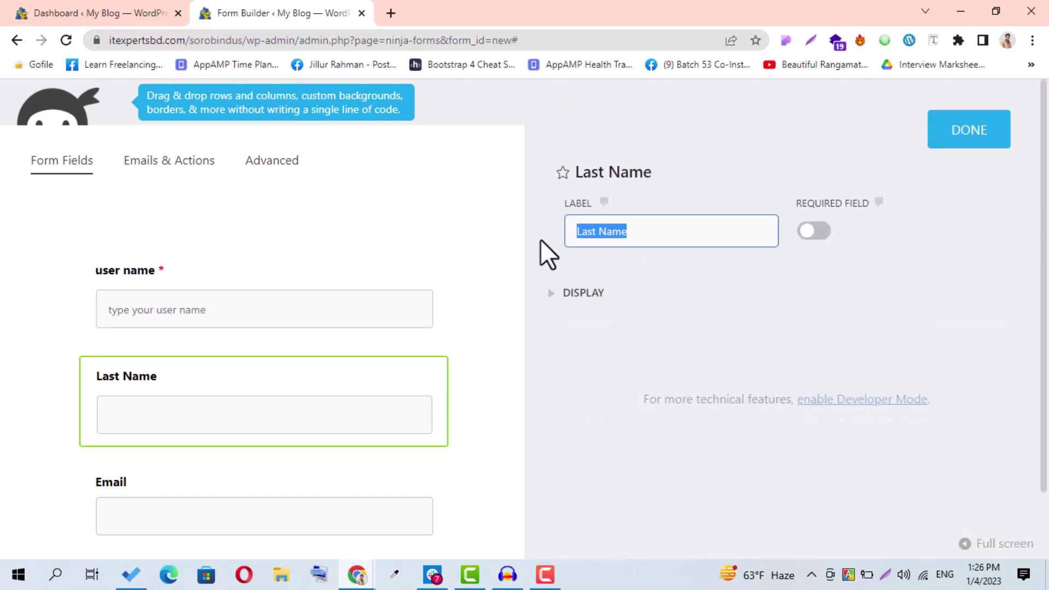
type("Full name")
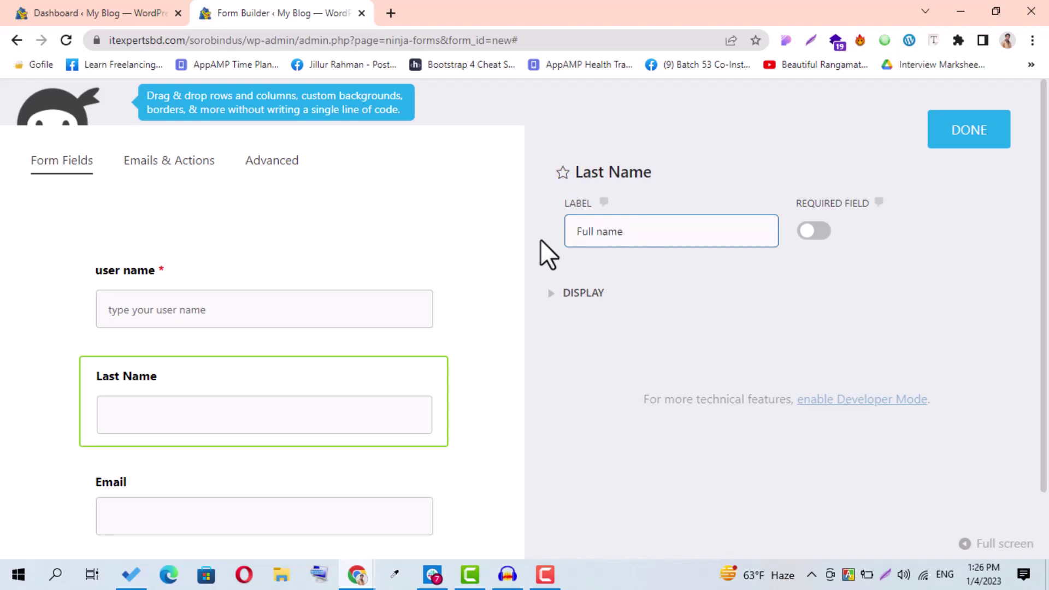
left_click(811, 233)
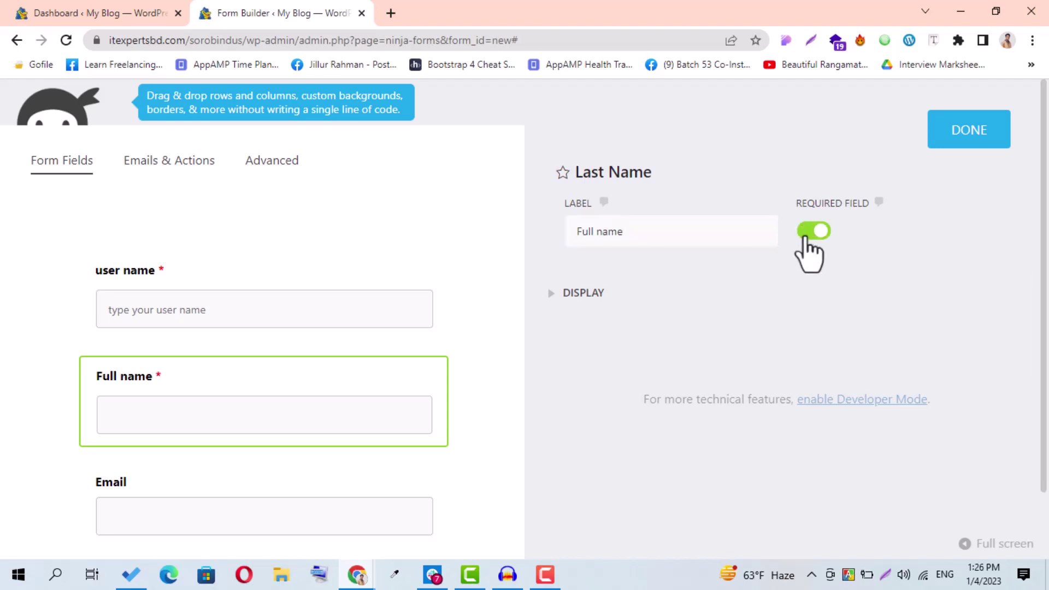
- Give the Full name field the placeholder "type your full name" in its display settings
left_click(593, 294)
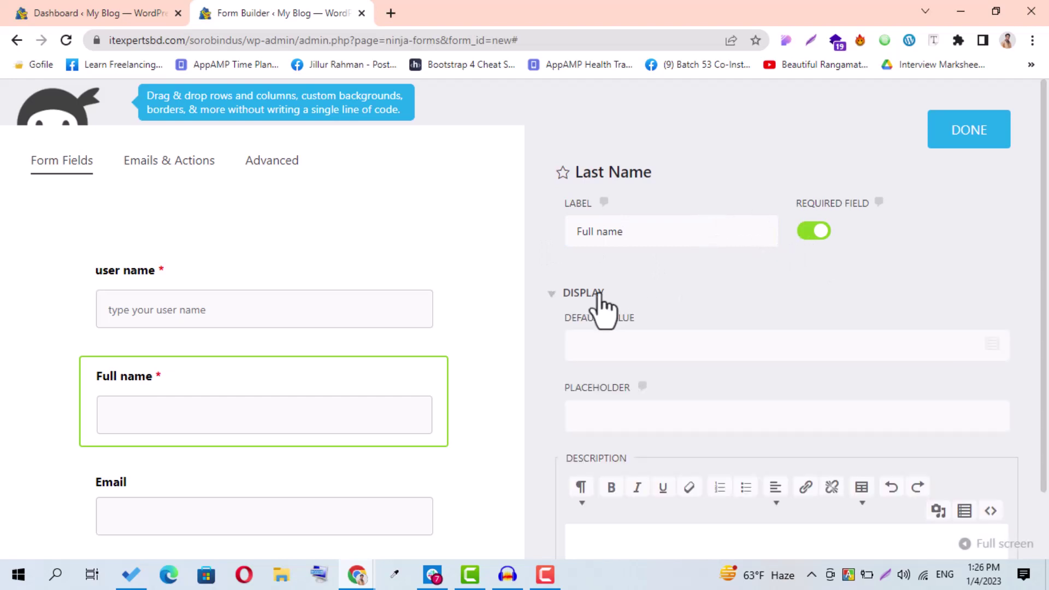
left_click(627, 425)
type("yo")
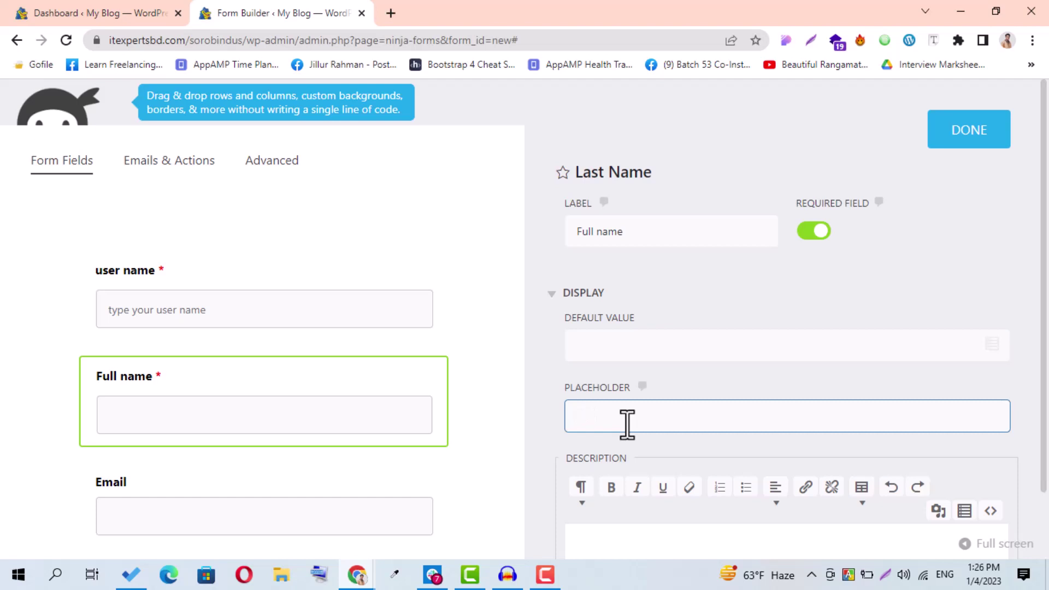
type("ype your full name")
- Make the Email field required and set its placeholder to "E-mail"
scroll(422, 345, "down", 1)
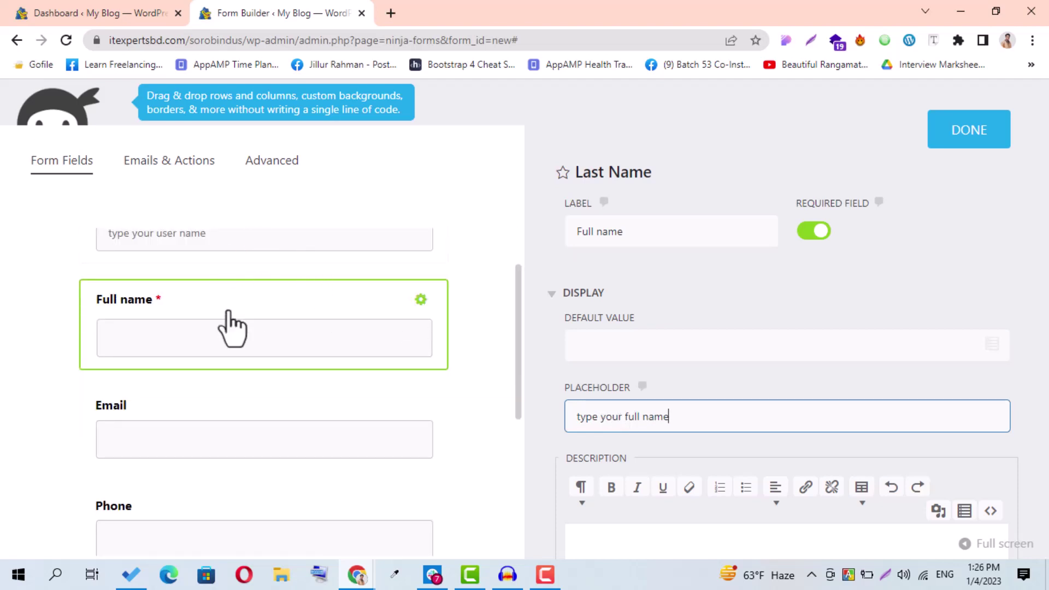
left_click(421, 405)
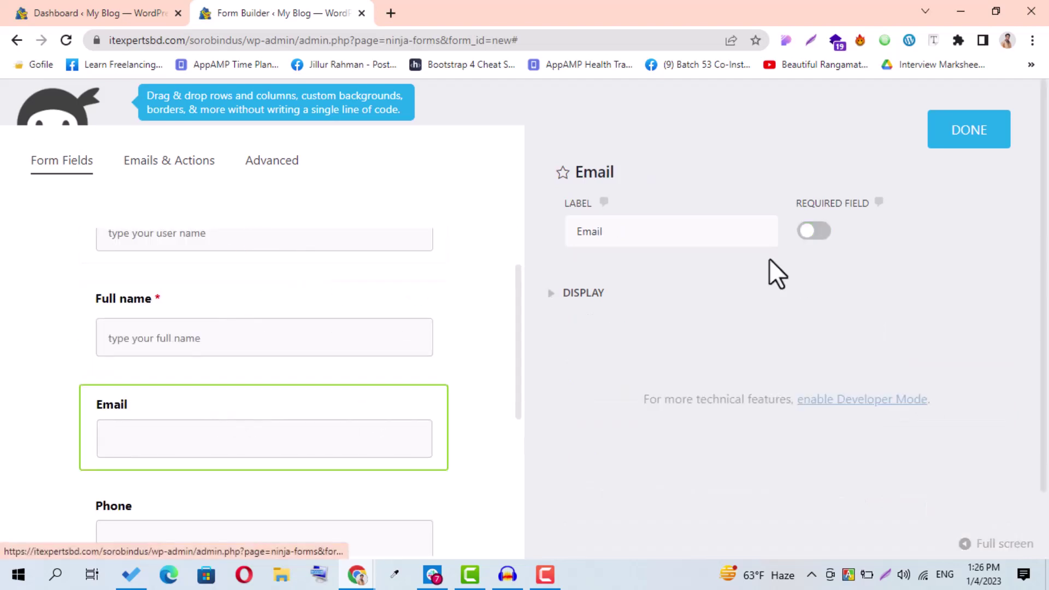
left_click(820, 241)
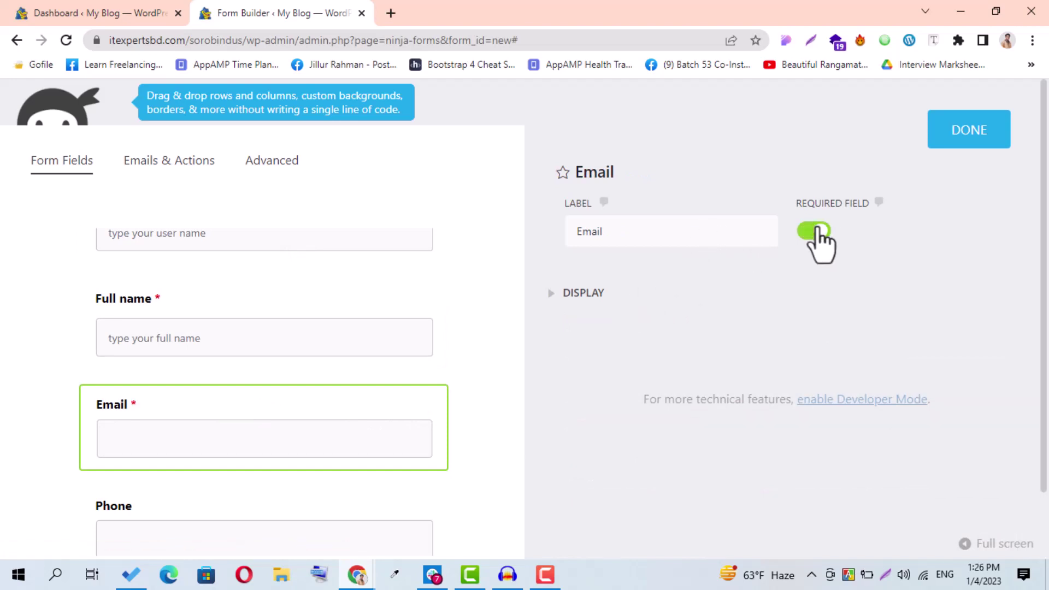
left_click(572, 295)
left_click(630, 413)
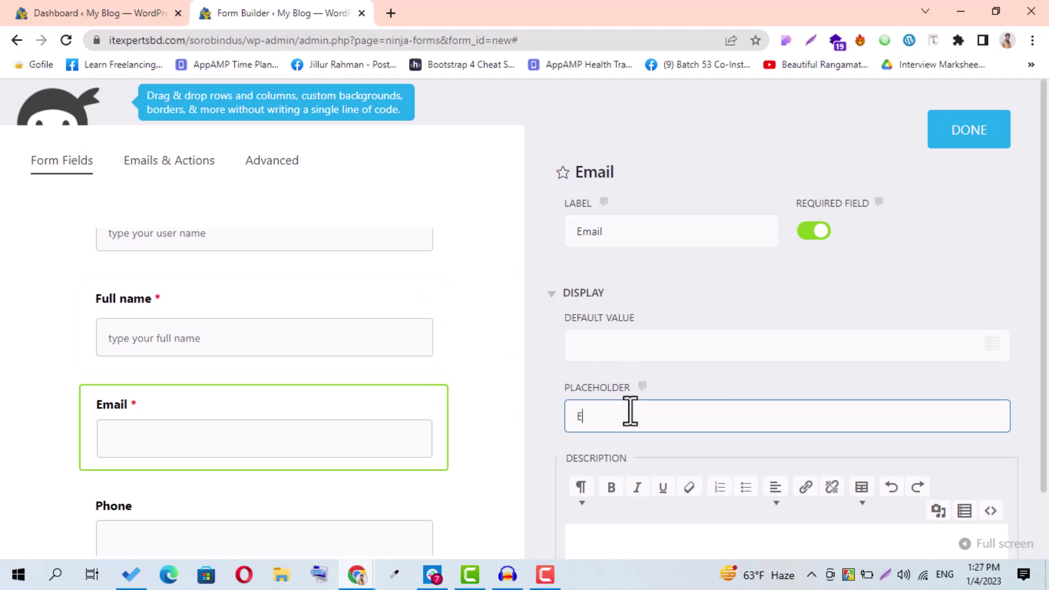
type("E-mail")
- Open the settings of the Phone field
scroll(356, 445, "down", 1)
scroll(358, 459, "down", 1)
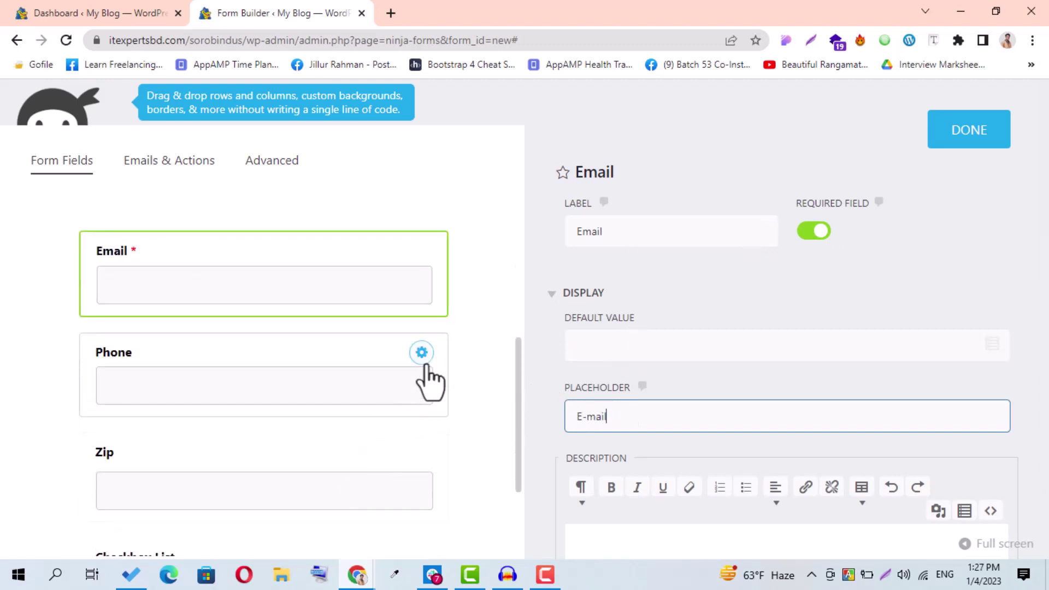
left_click(262, 377)
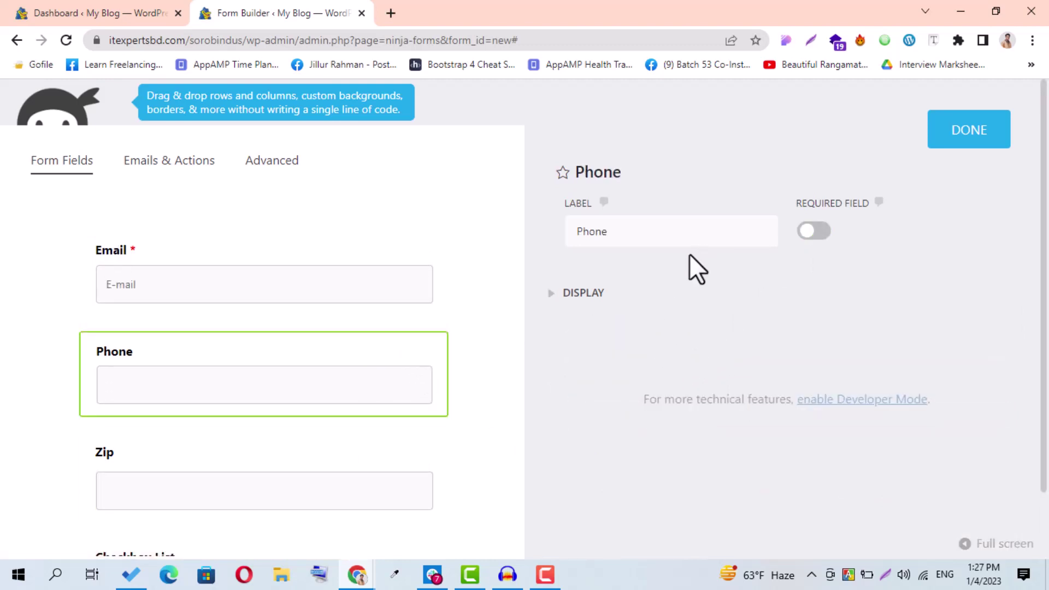
- Rename the Checkbox List options One, Two and Three to "Html", "Css" and "Bootstrap"
scroll(241, 416, "down", 2)
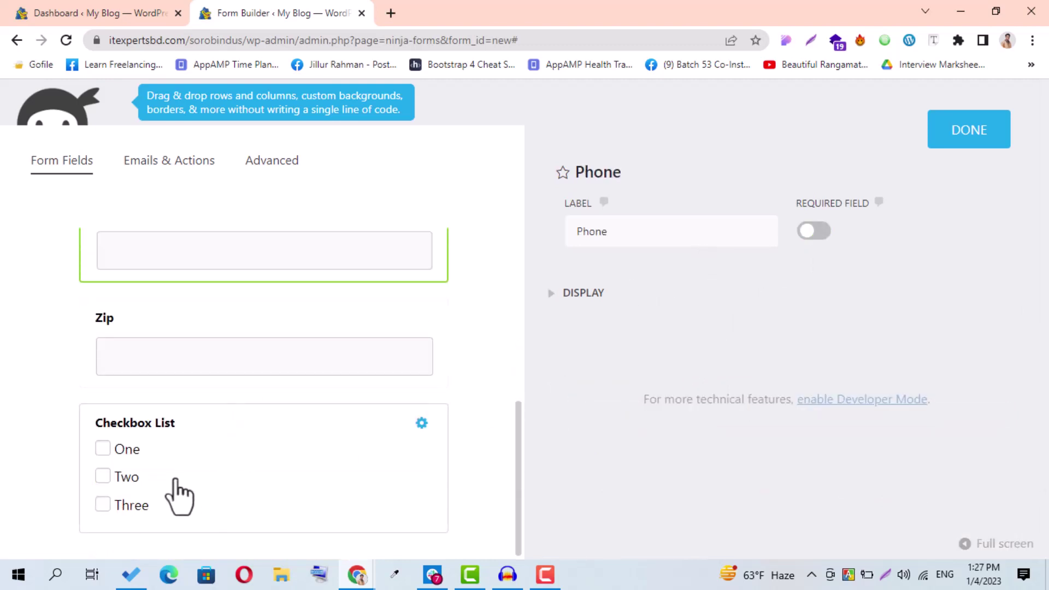
left_click(421, 429)
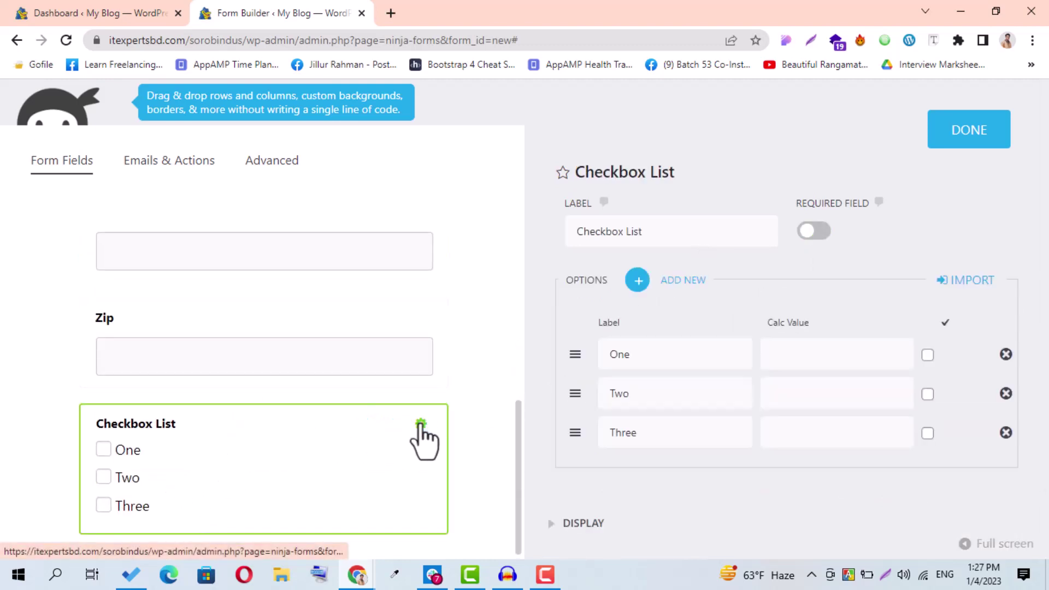
left_click_drag(649, 357, 596, 377)
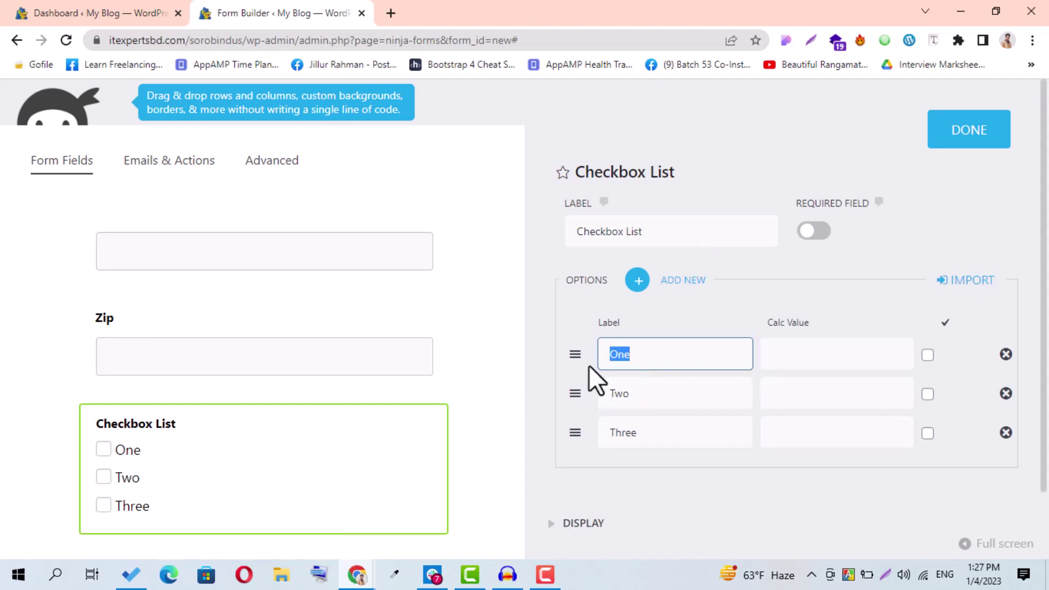
type("Html")
left_click_drag(646, 398, 606, 401)
type("Css")
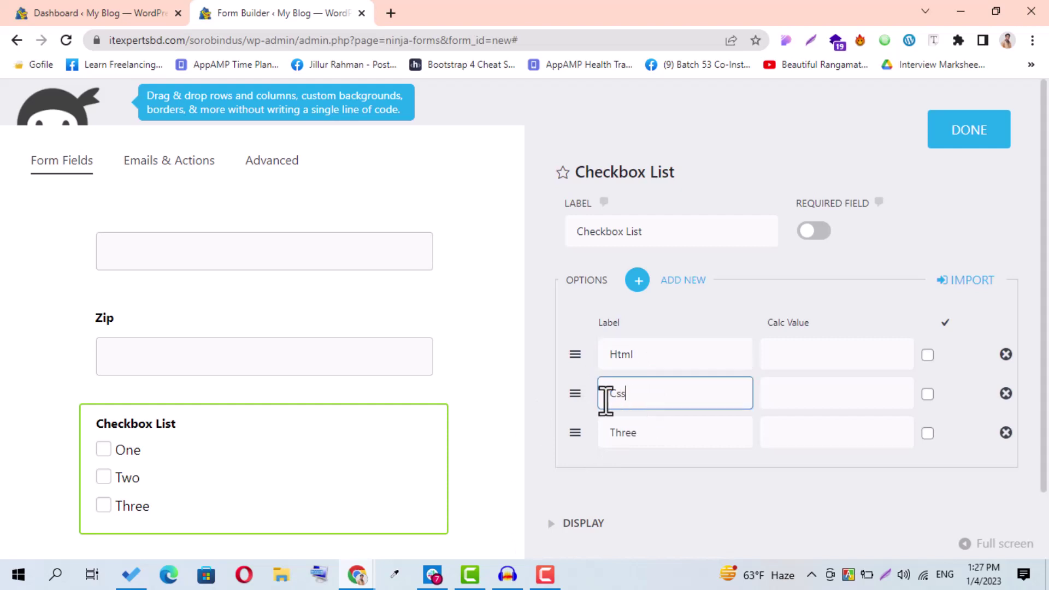
left_click_drag(672, 436, 570, 438)
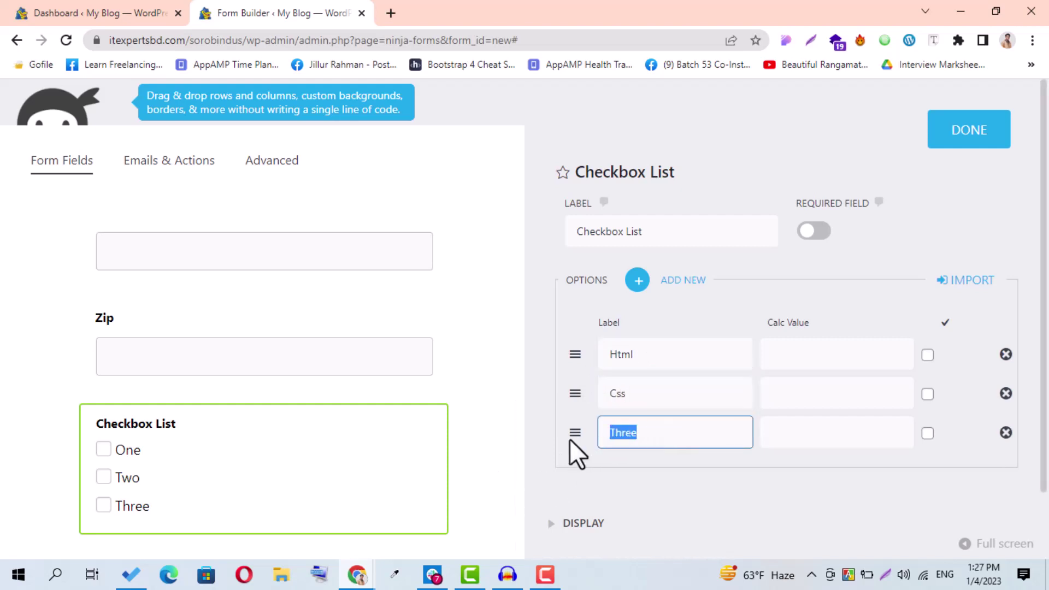
type("Bootstrap")
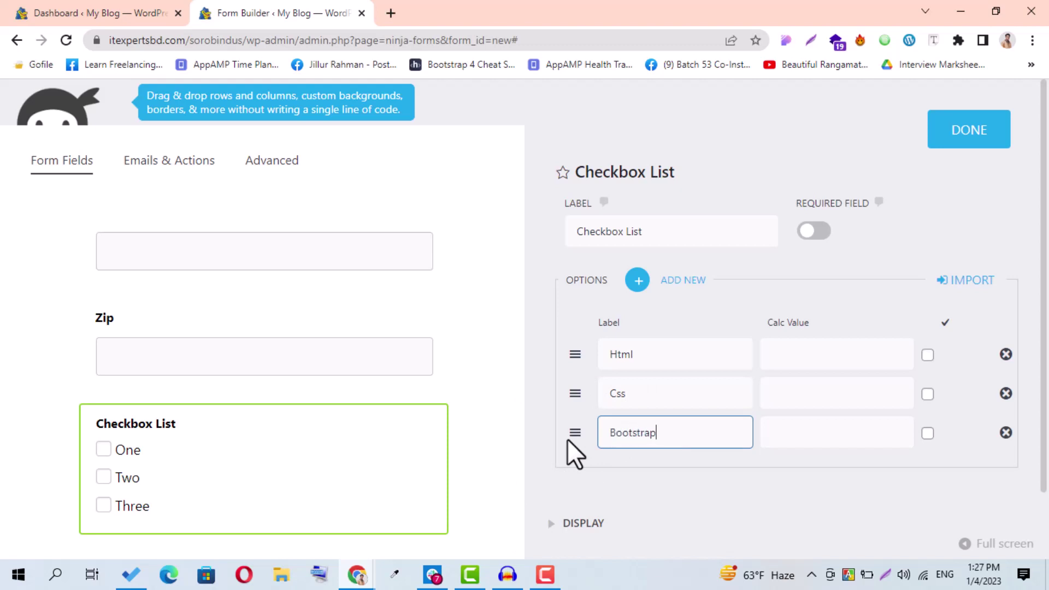
left_click(792, 360)
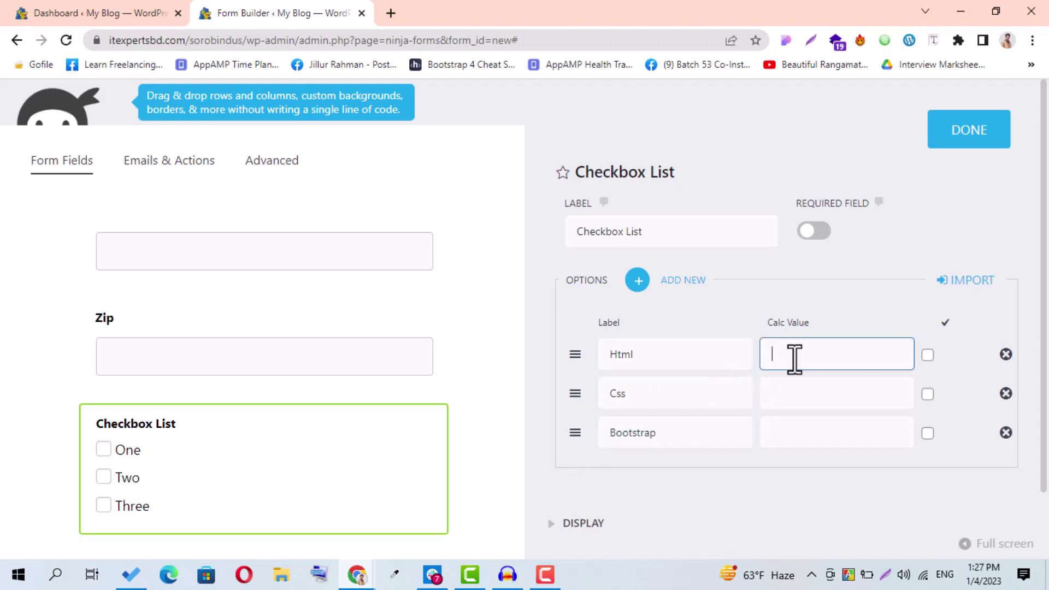
left_click(796, 398)
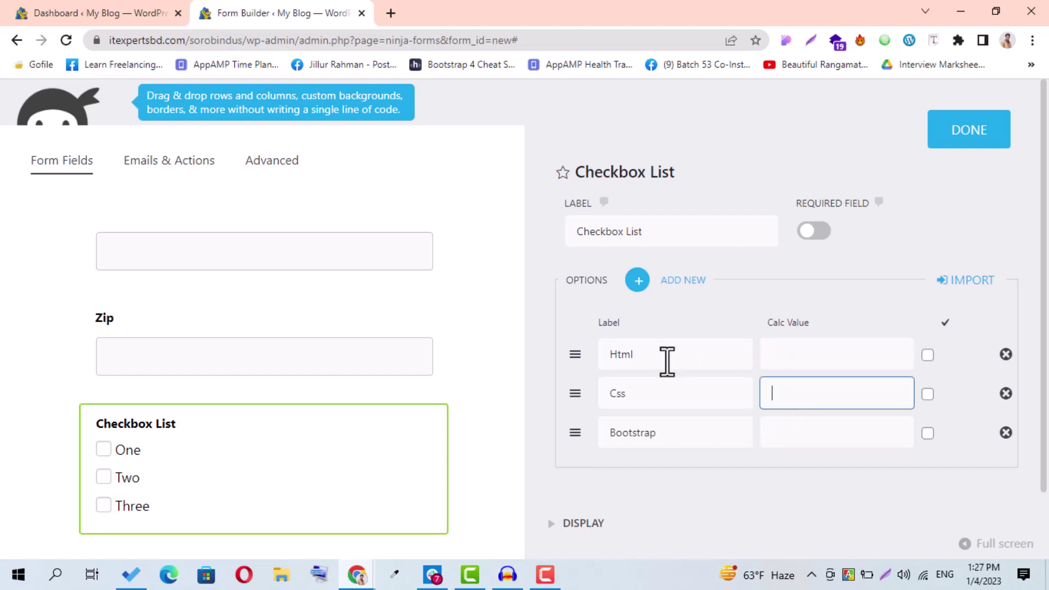
left_click(679, 360)
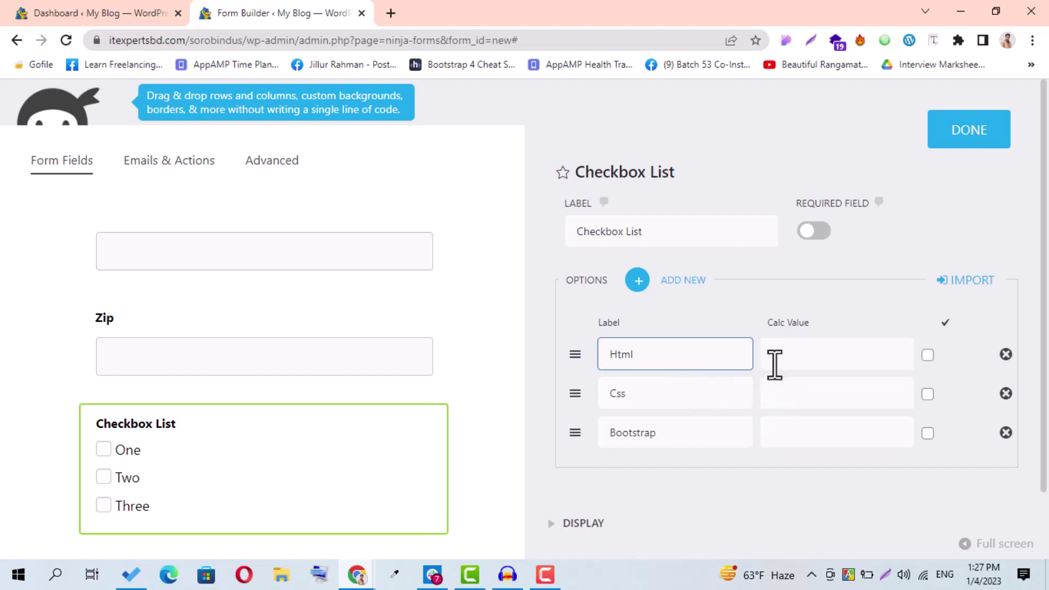
- Give the Checkbox List the description "Select your Skill" in its display settings
scroll(680, 398, "down", 1)
scroll(675, 421, "down", 1)
left_click(600, 401)
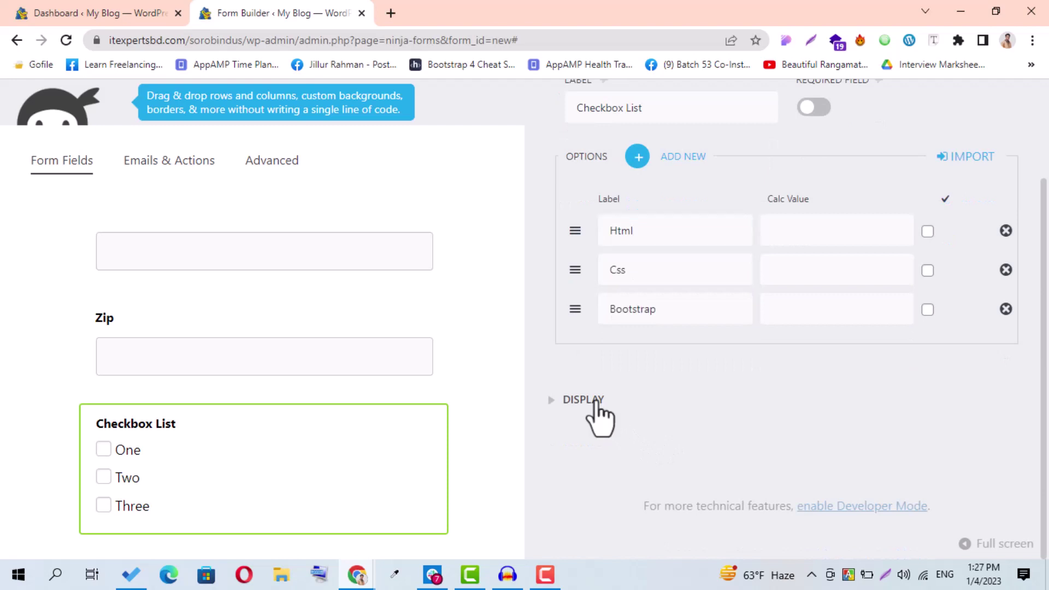
scroll(599, 437, "down", 2)
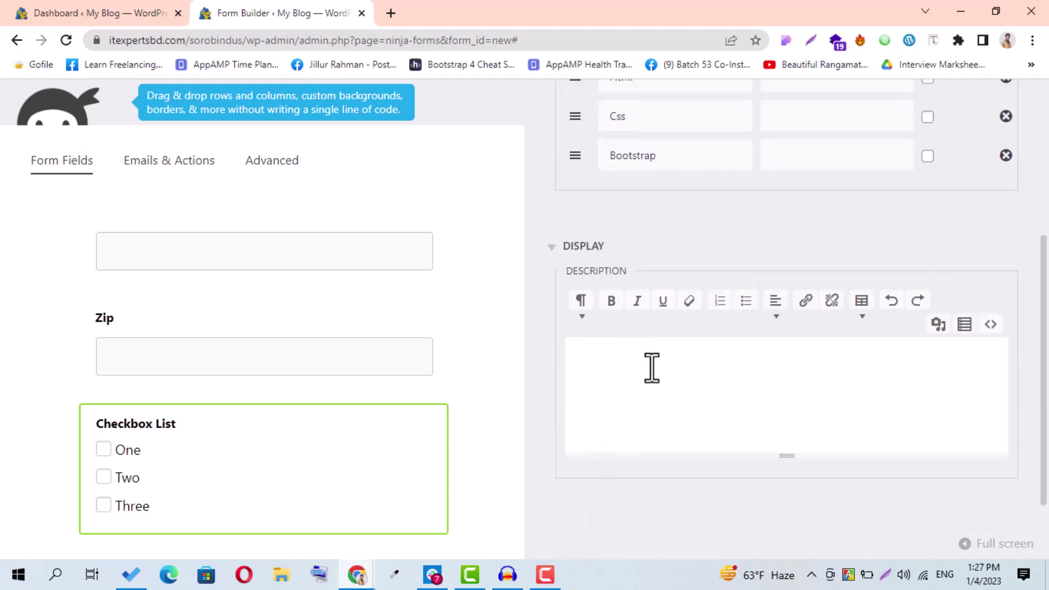
left_click(638, 378)
type("S")
type("elect o")
type("your")
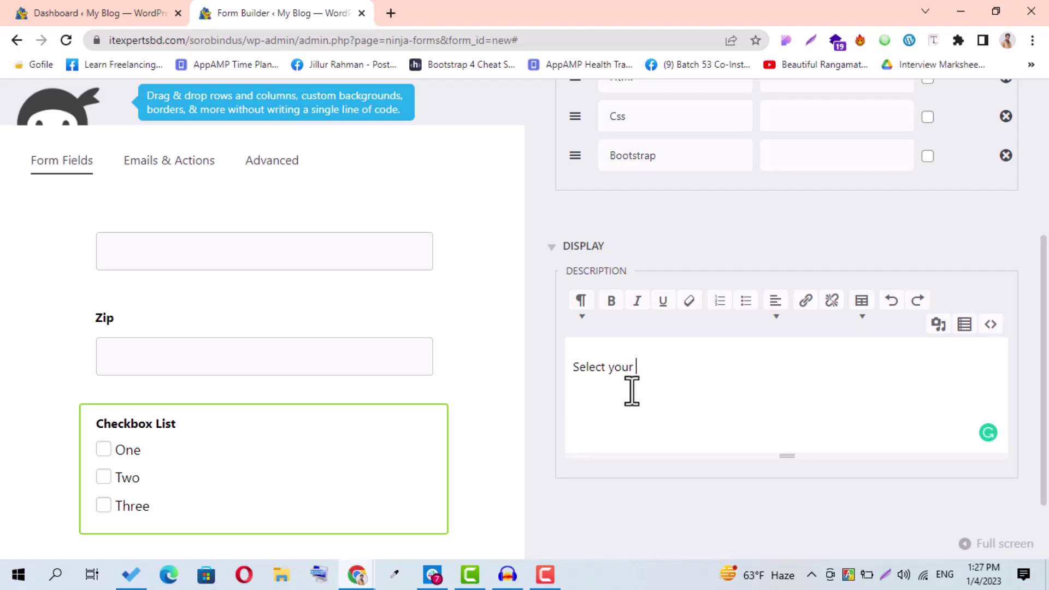
type("Ski")
- Make the Checkbox List a required field and close its settings
scroll(776, 297, "up", 4)
left_click(811, 184)
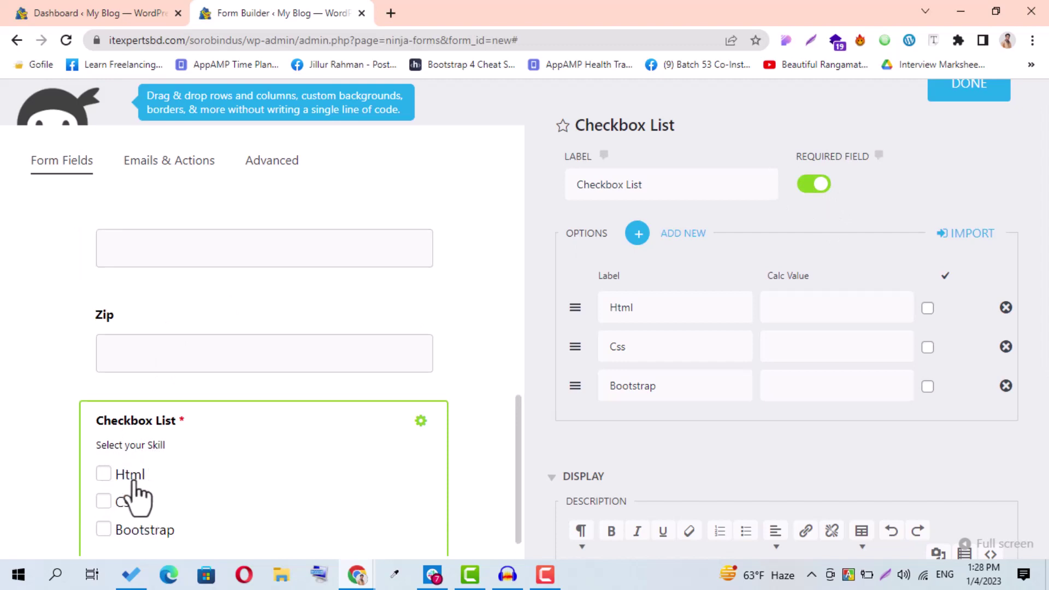
scroll(831, 246, "up", 1)
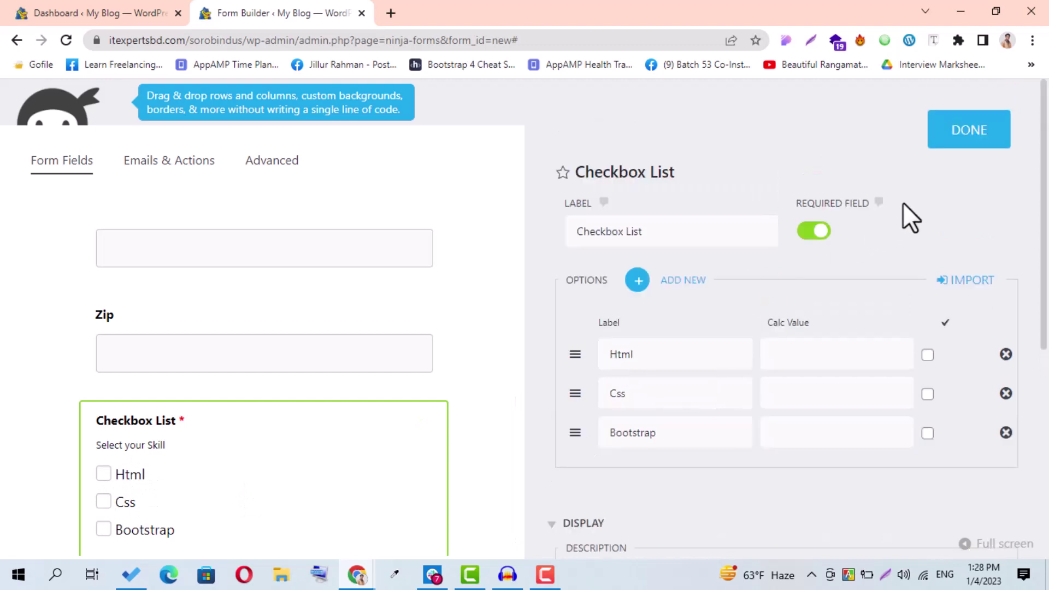
left_click(976, 137)
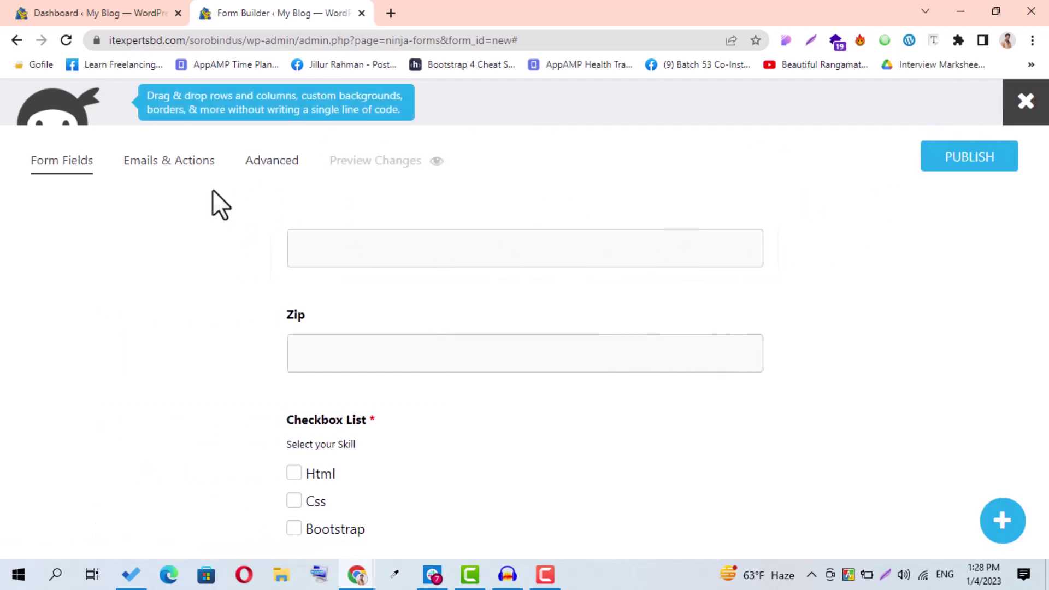
- Review the action name and message text of the form's Success Message action
left_click(163, 161)
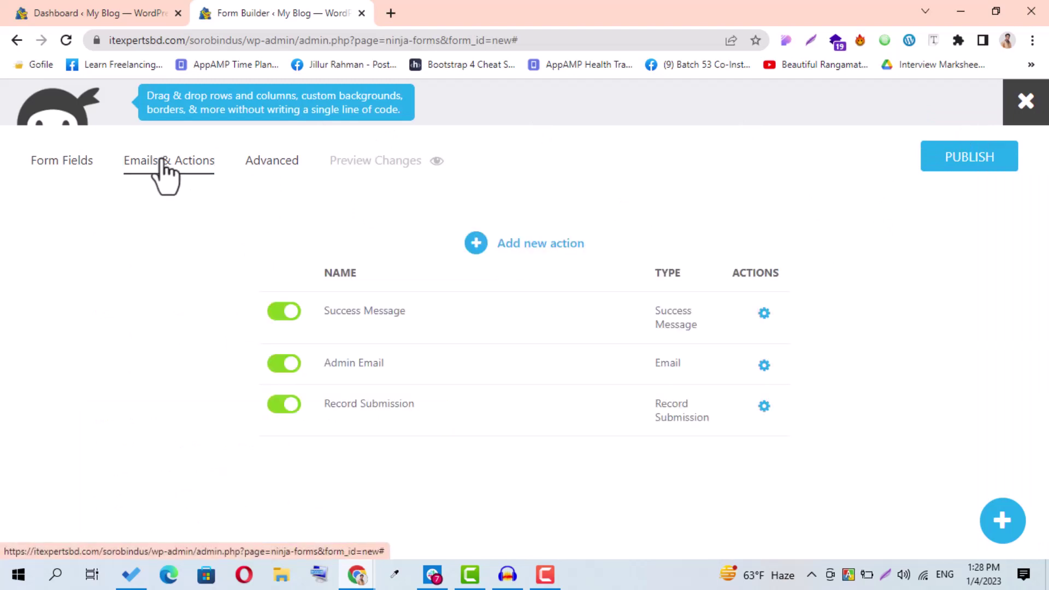
left_click(767, 324)
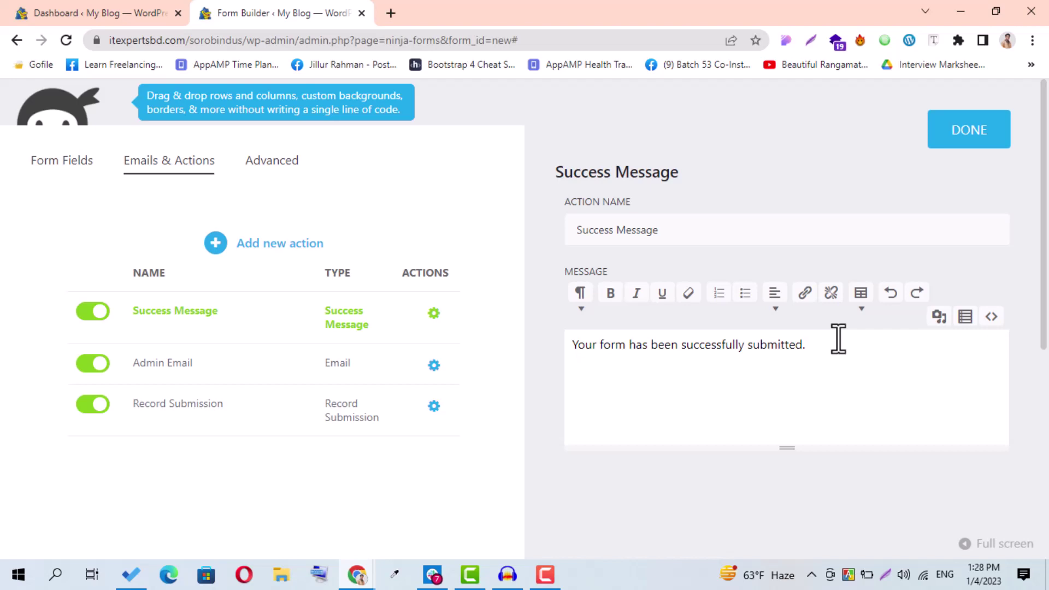
left_click_drag(814, 345, 569, 347)
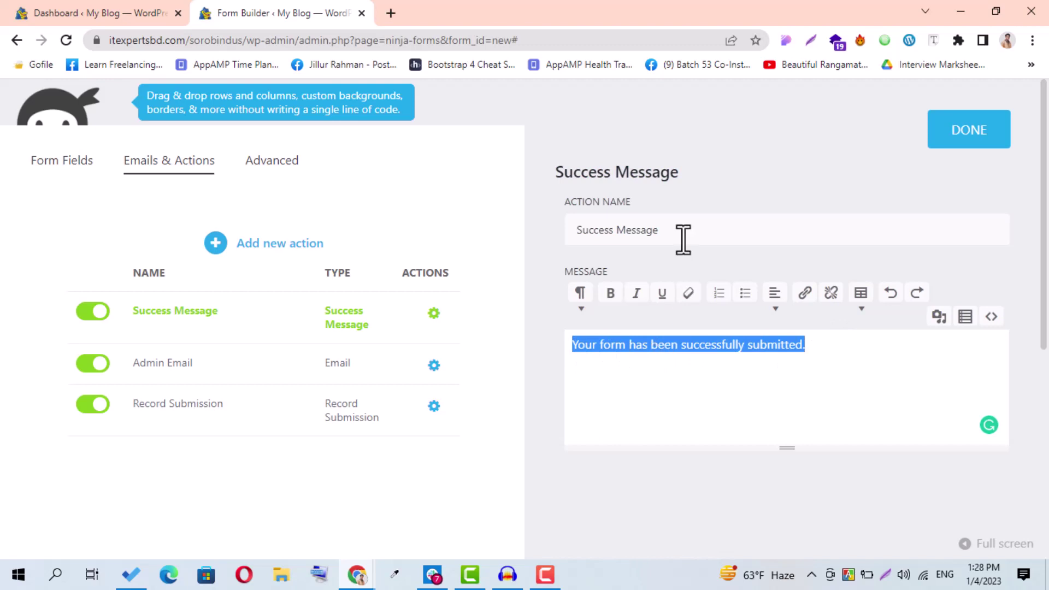
left_click_drag(672, 235, 557, 237)
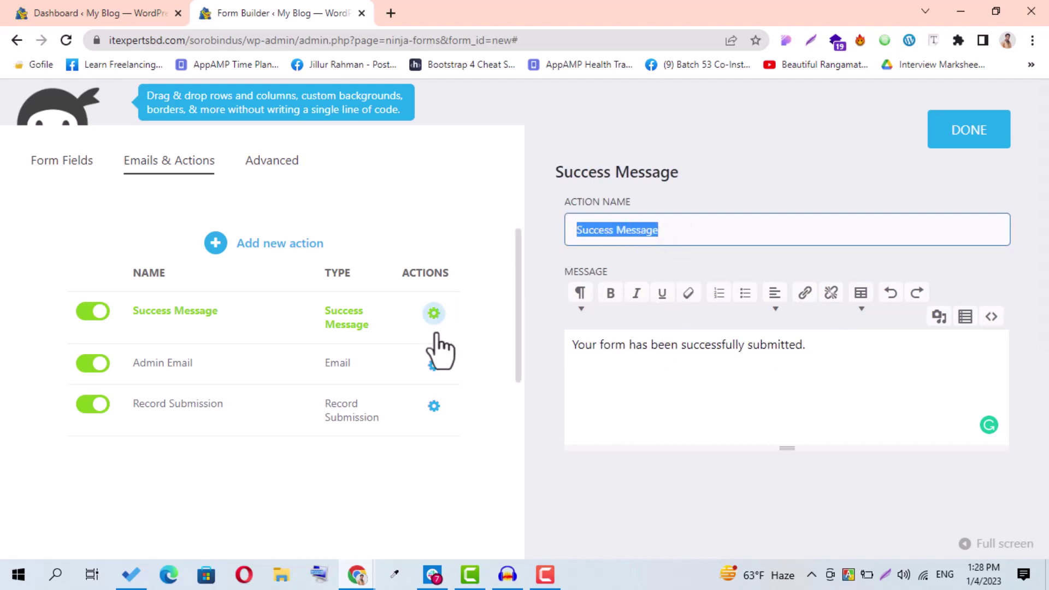
- Examine the recipient, subject and message of the Admin Email action, including the message's source code
left_click(434, 366)
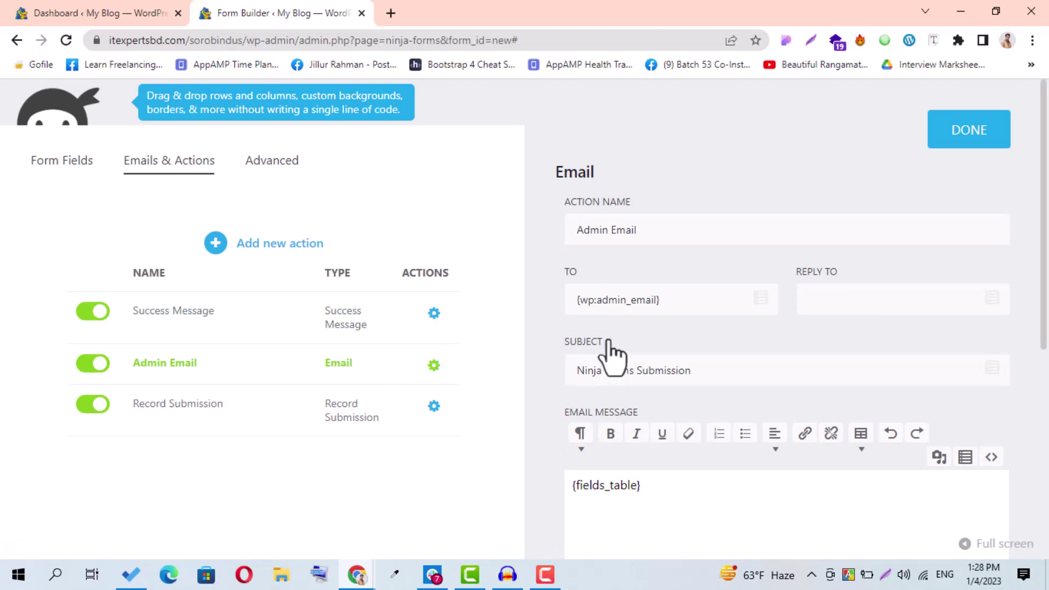
left_click_drag(687, 300, 559, 300)
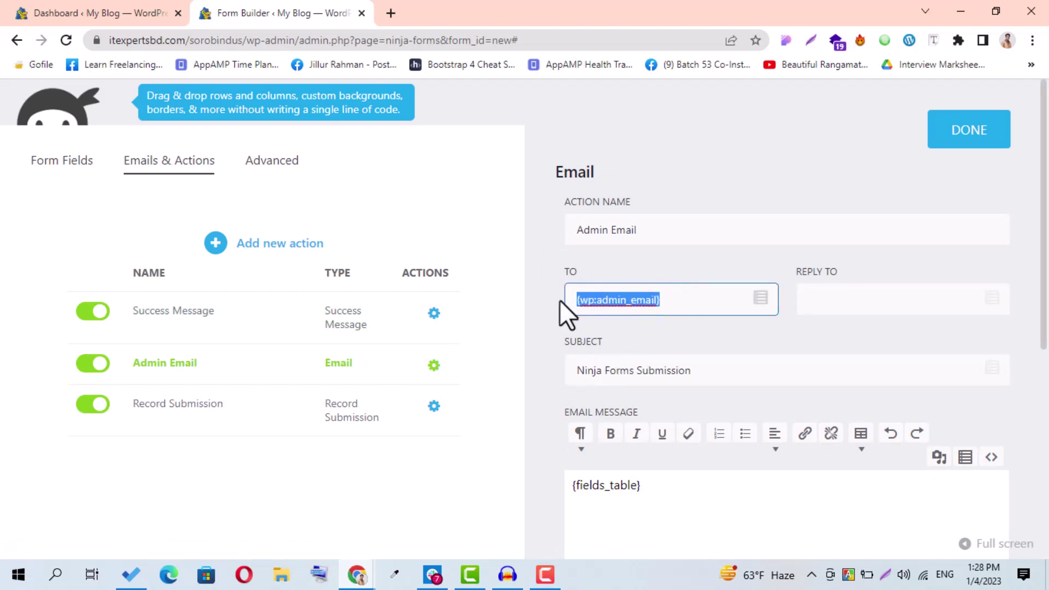
left_click(682, 302)
left_click_drag(684, 301, 575, 301)
left_click(676, 301)
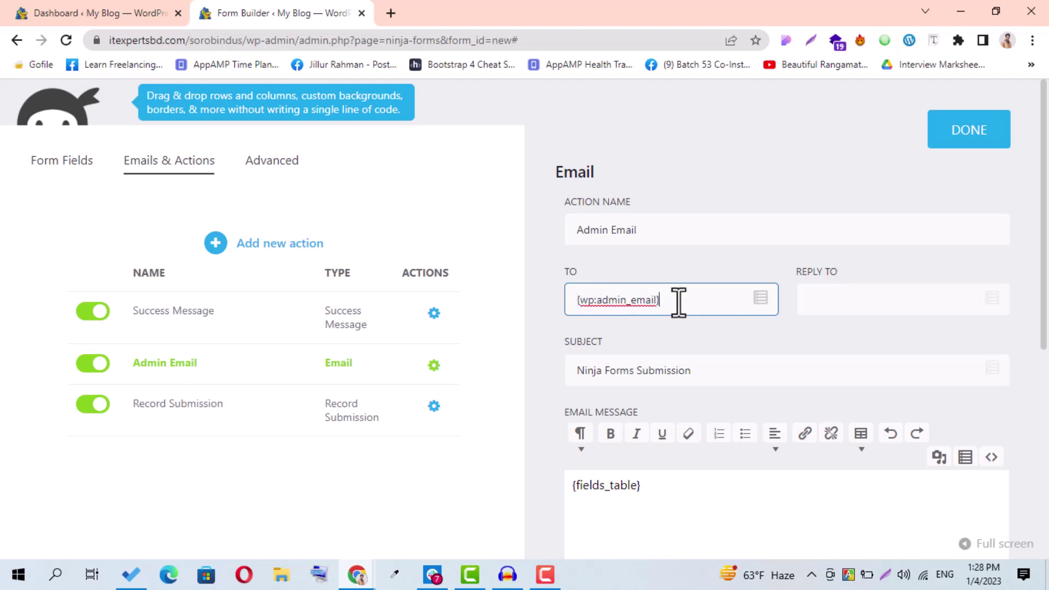
left_click_drag(698, 301, 548, 315)
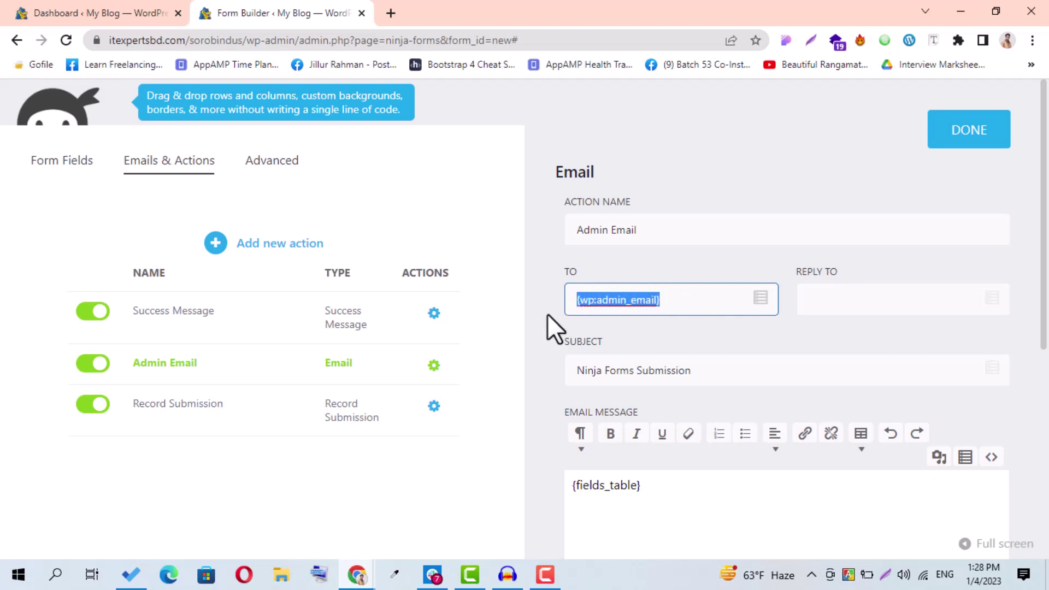
left_click_drag(596, 371, 569, 375)
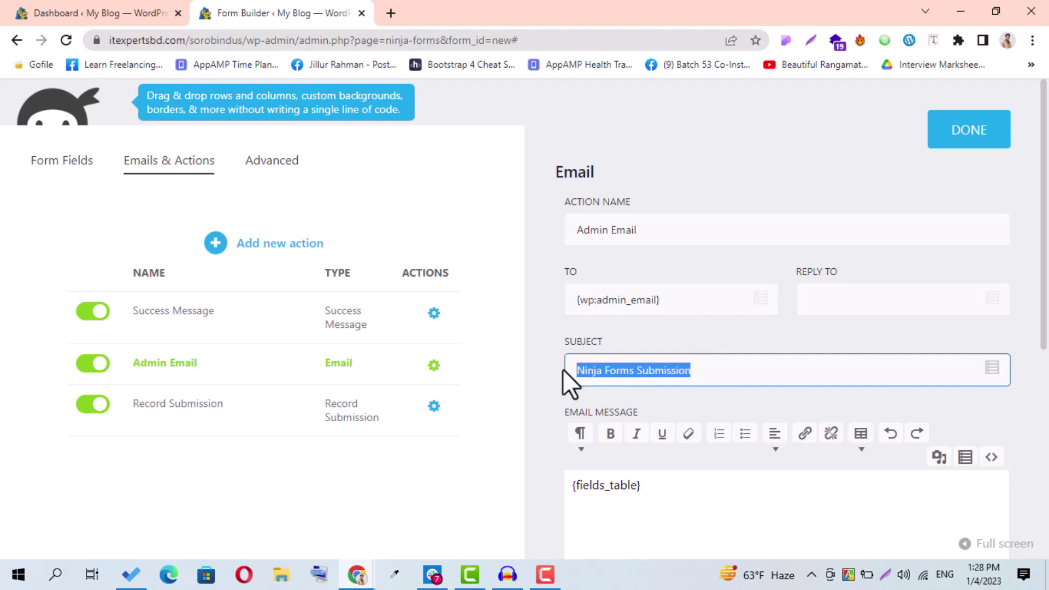
scroll(550, 405, "down", 3)
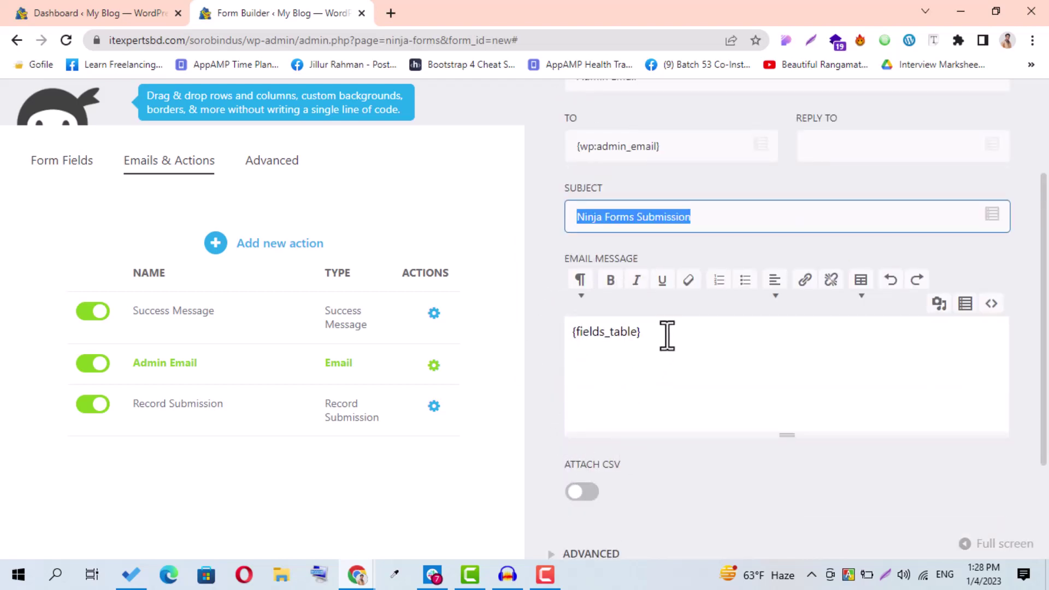
left_click_drag(640, 335, 564, 342)
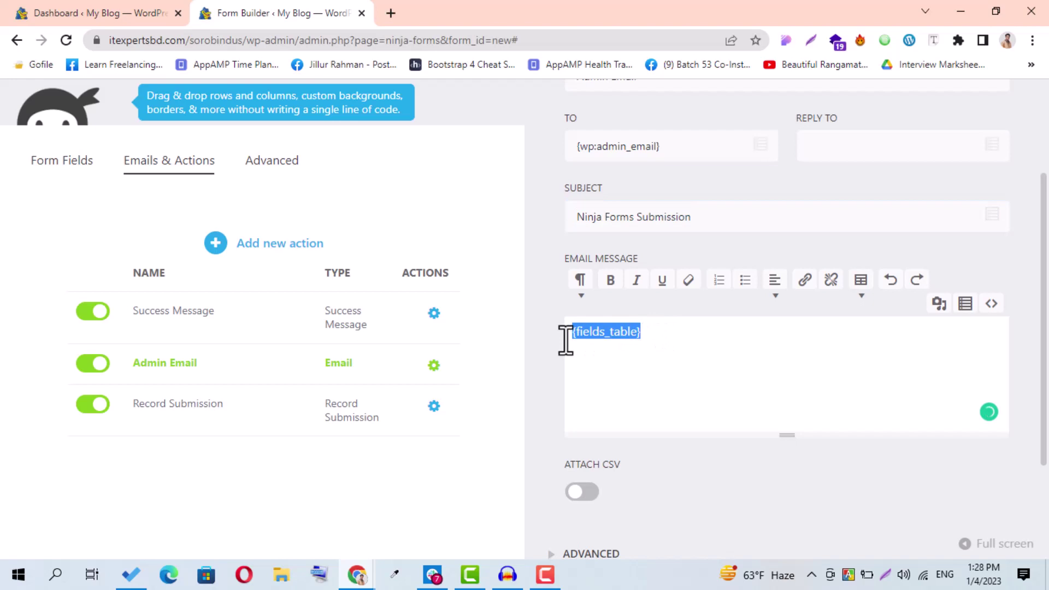
left_click(673, 339)
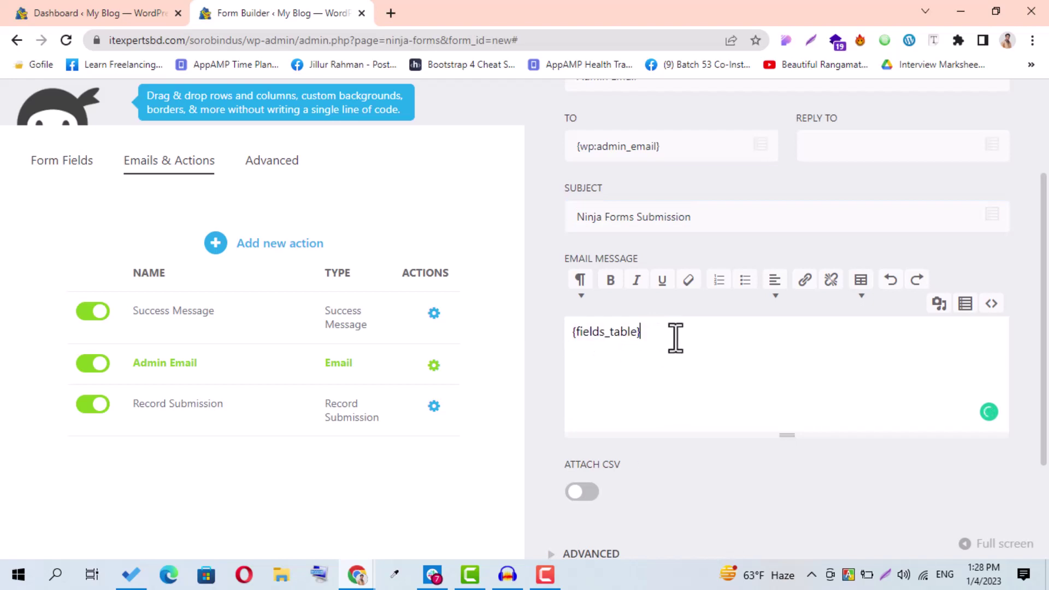
left_click(991, 304)
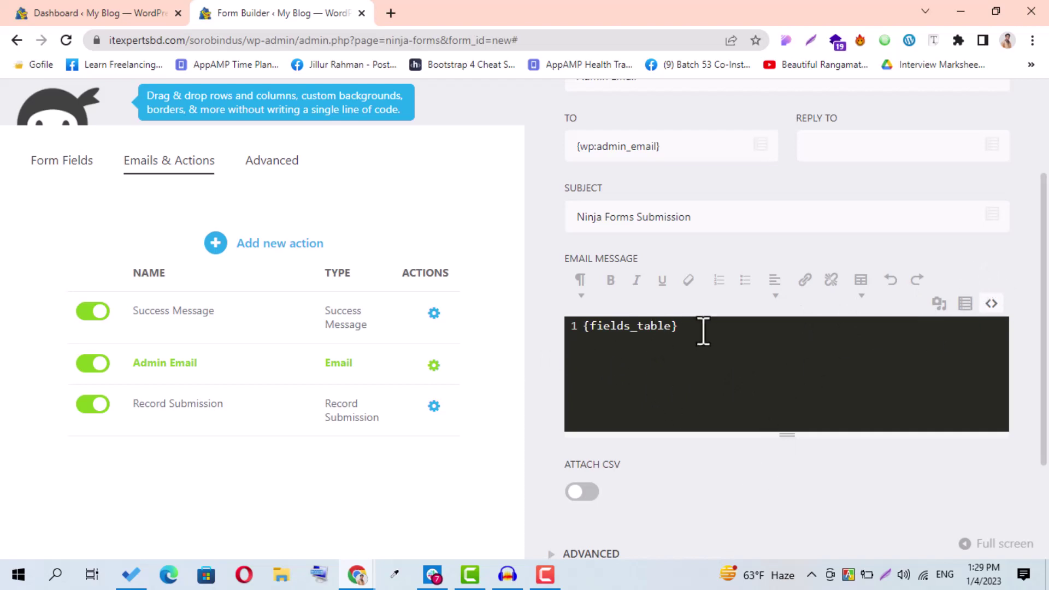
left_click(992, 304)
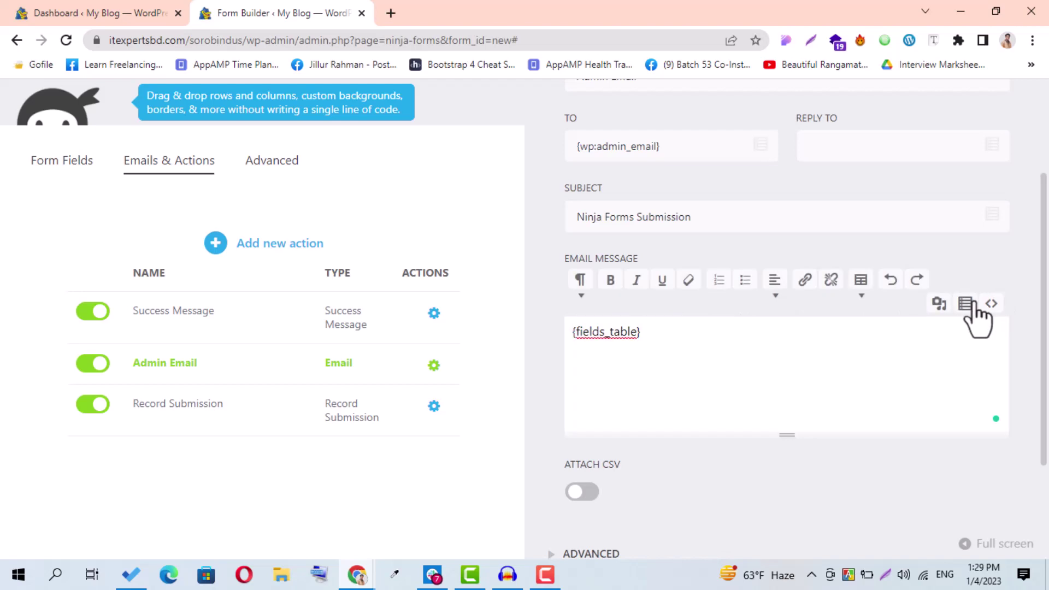
- Try inserting the First Name merge tag into the Admin Email message before {fields_table}, and delete it again
left_click(966, 303)
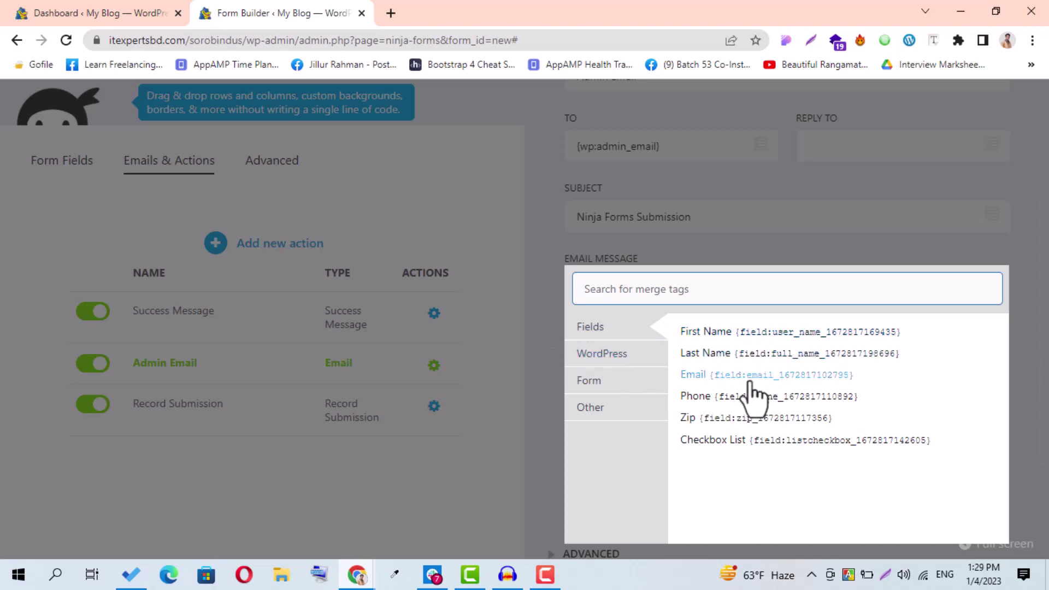
left_click(767, 333)
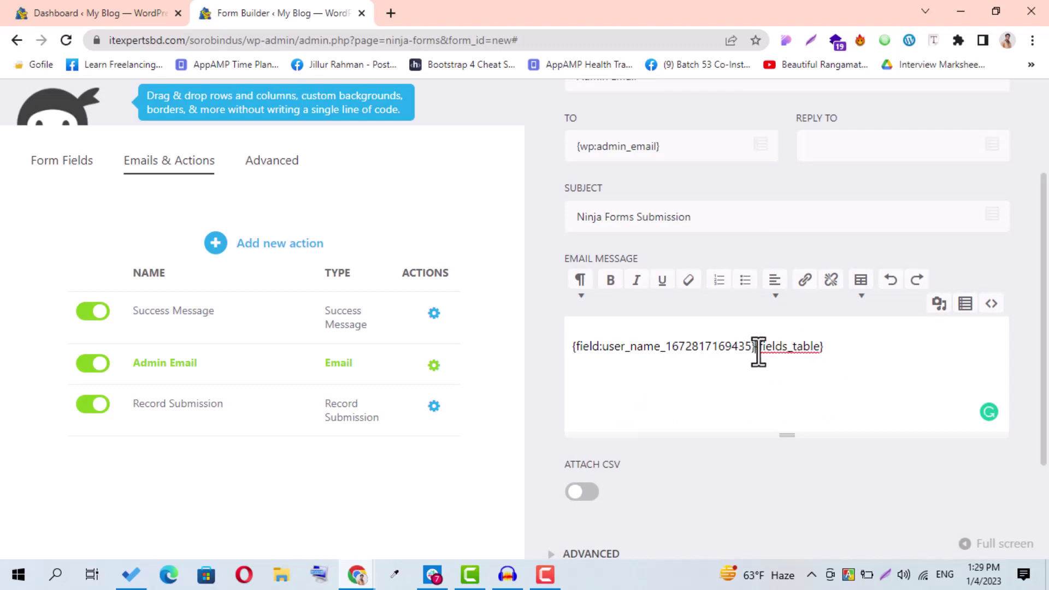
left_click_drag(758, 352, 563, 353)
key("BackSpace")
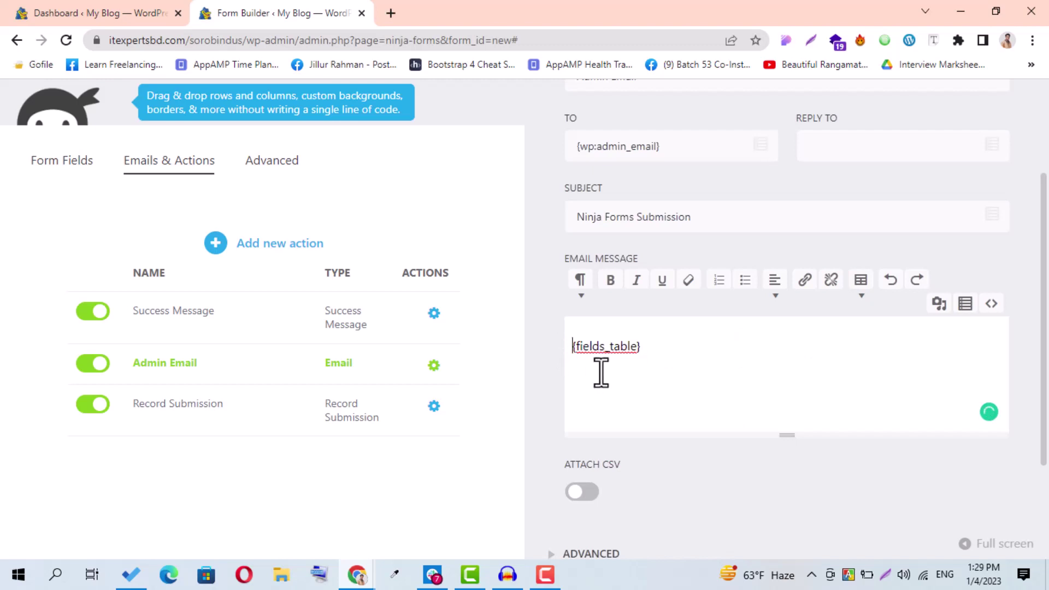
- Check the attachment option in the Admin Email action's advanced settings
scroll(708, 369, "down", 1)
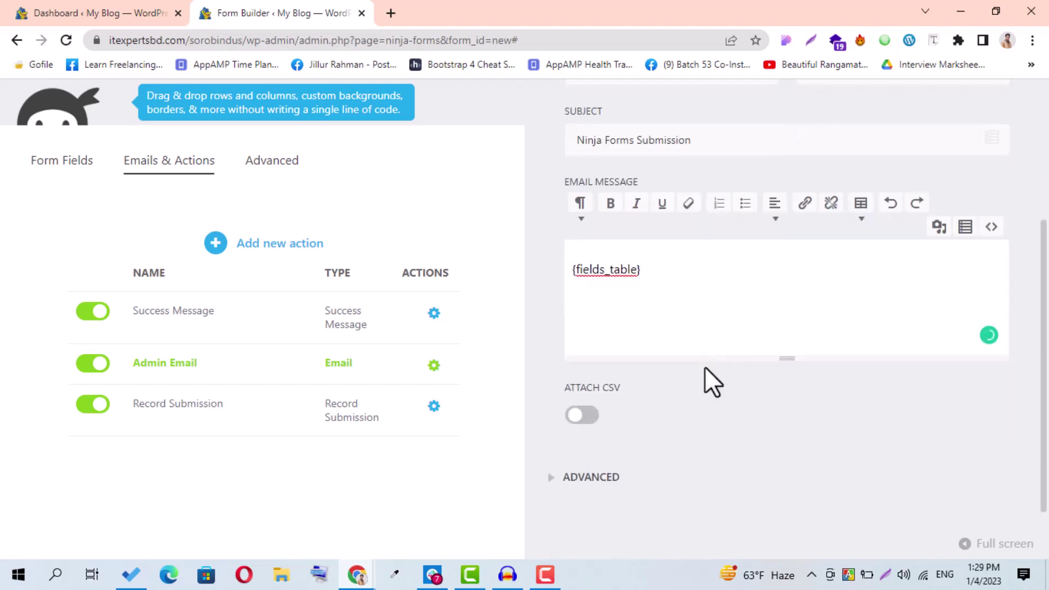
left_click(612, 478)
scroll(687, 445, "down", 2)
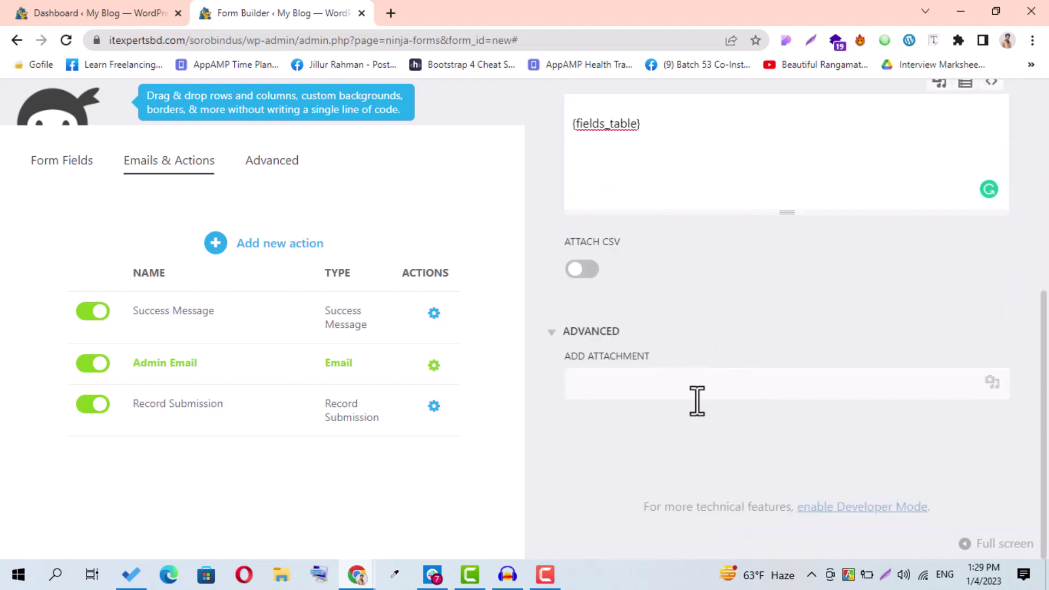
left_click(666, 387)
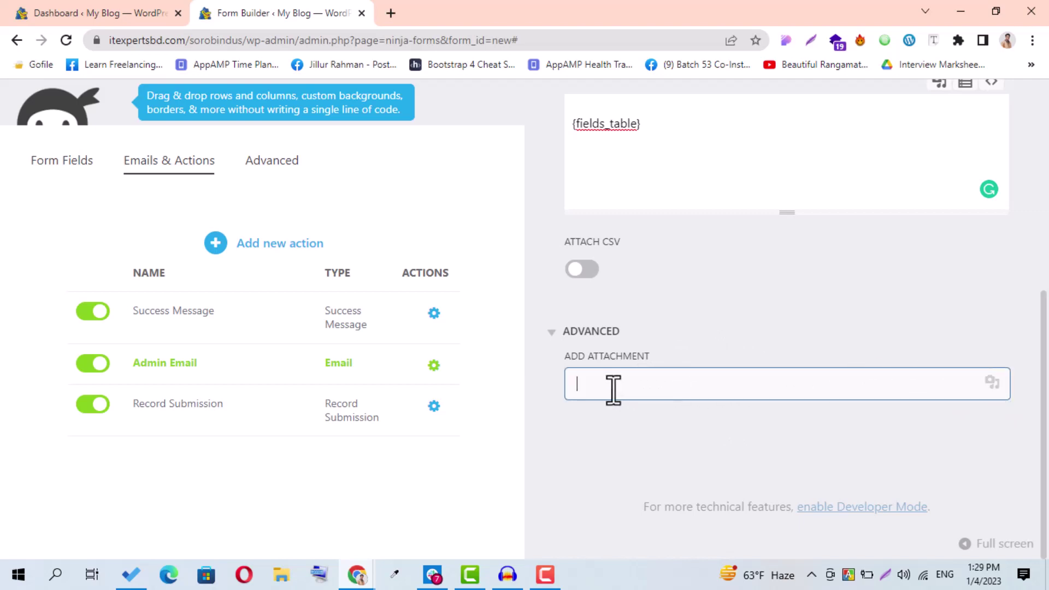
scroll(612, 388, "up", 7)
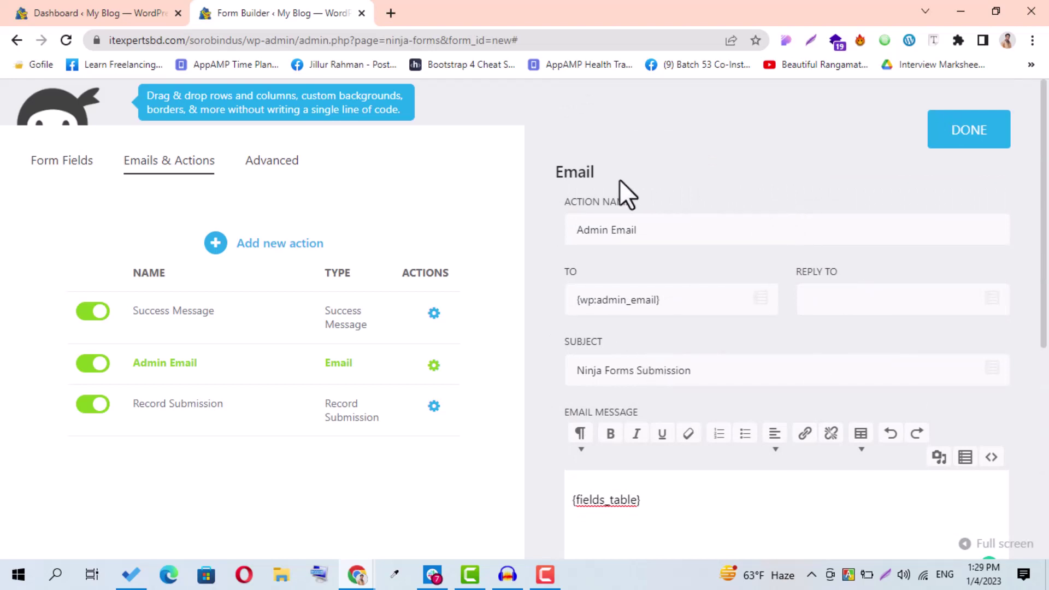
- Set the form title to "Contact us demo" in the form's advanced display settings
left_click(275, 164)
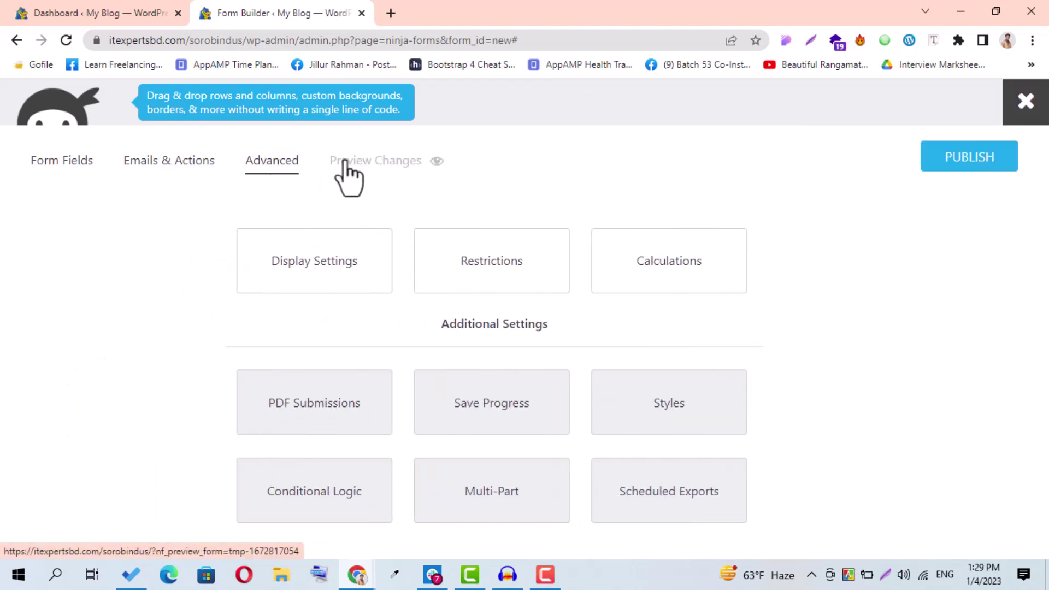
left_click(336, 273)
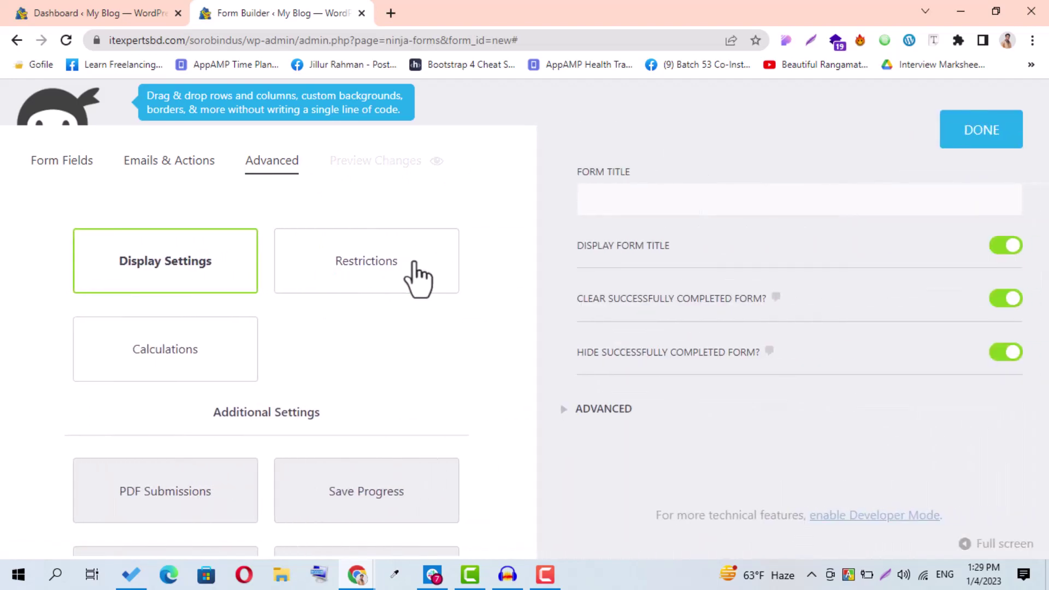
left_click(685, 207)
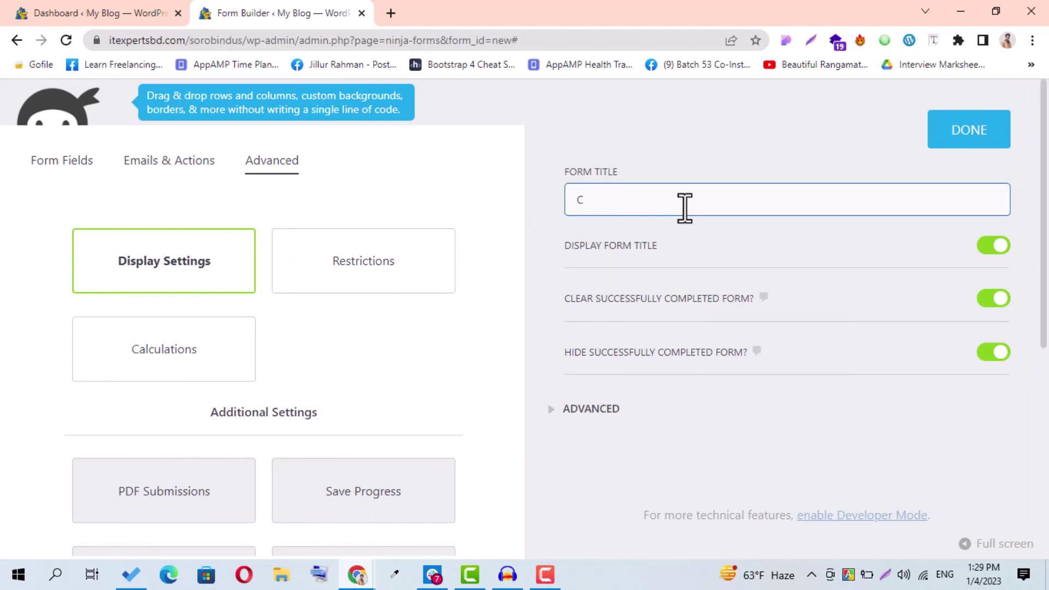
type("Contact us demo")
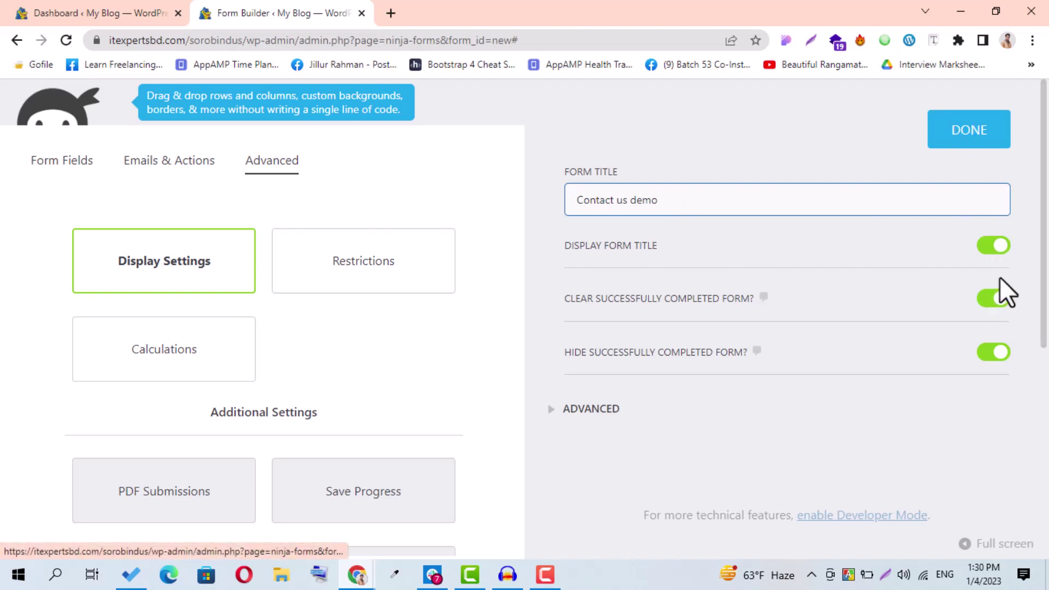
left_click(957, 141)
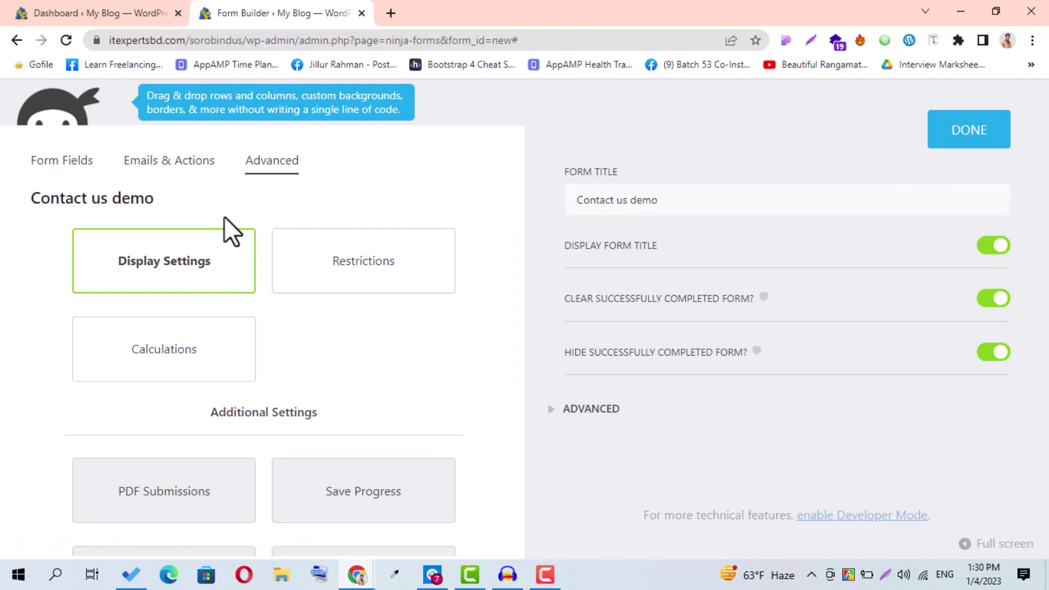
- Close the display settings and publish the "Contact us demo" form with the submit button added
left_click(966, 138)
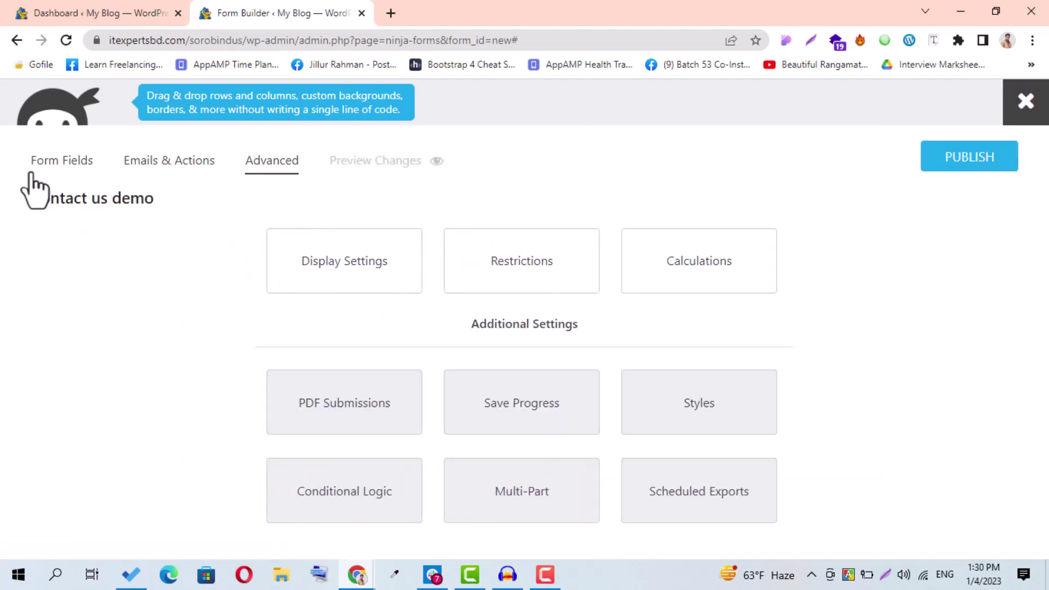
left_click(951, 164)
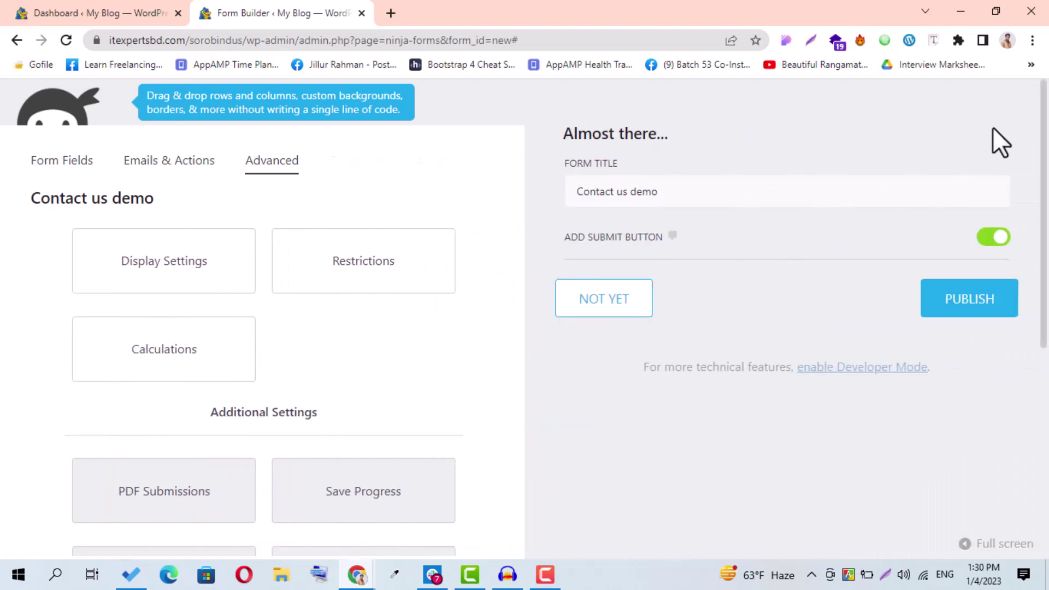
left_click(976, 301)
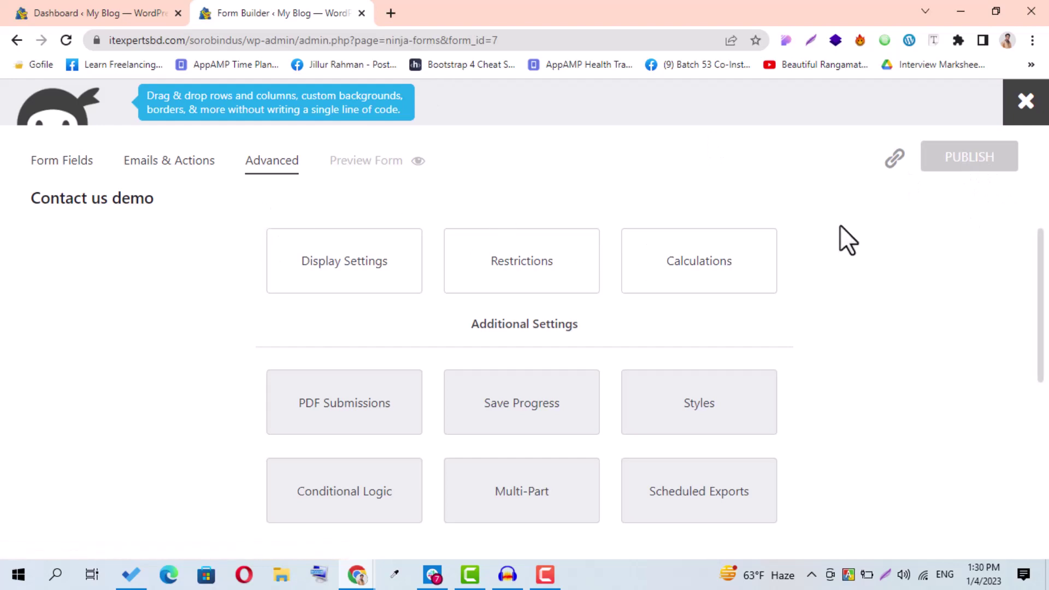
- Preview the published form and look through all its fields, from the title to the submit button
left_click(365, 158)
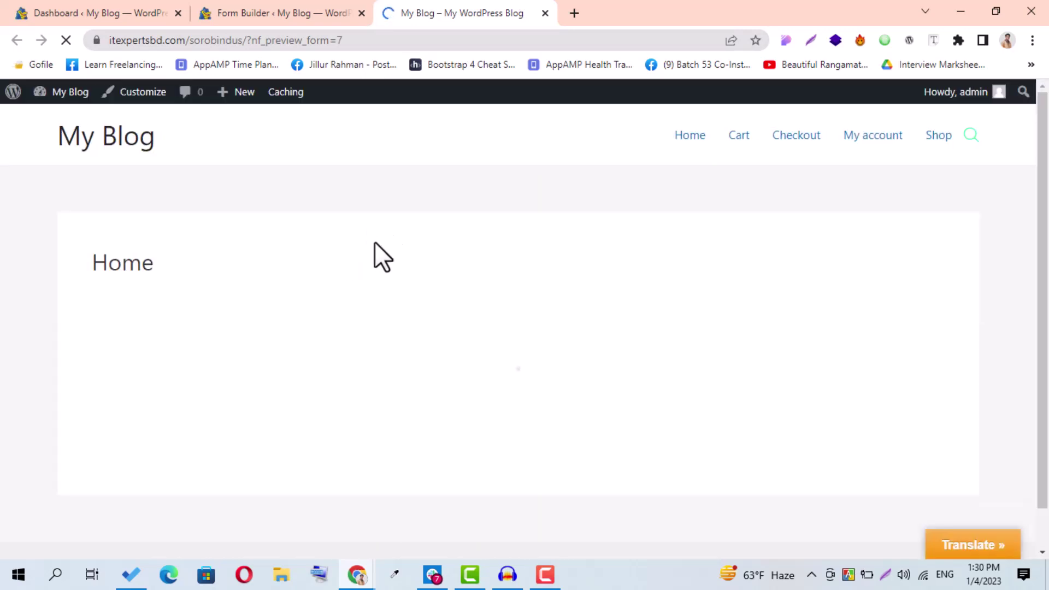
scroll(316, 262, "down", 3)
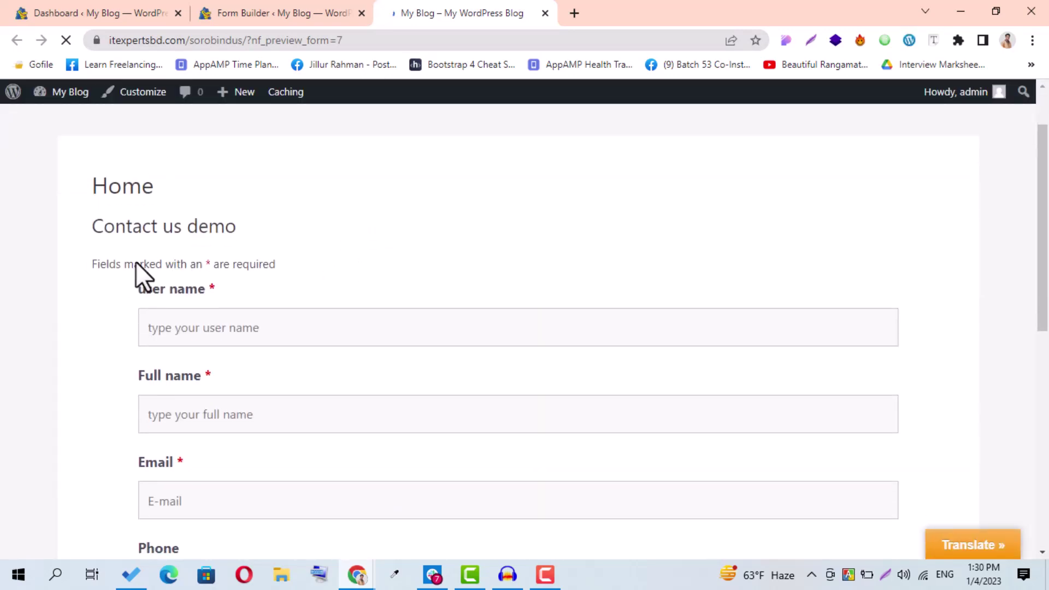
scroll(404, 253, "down", 4)
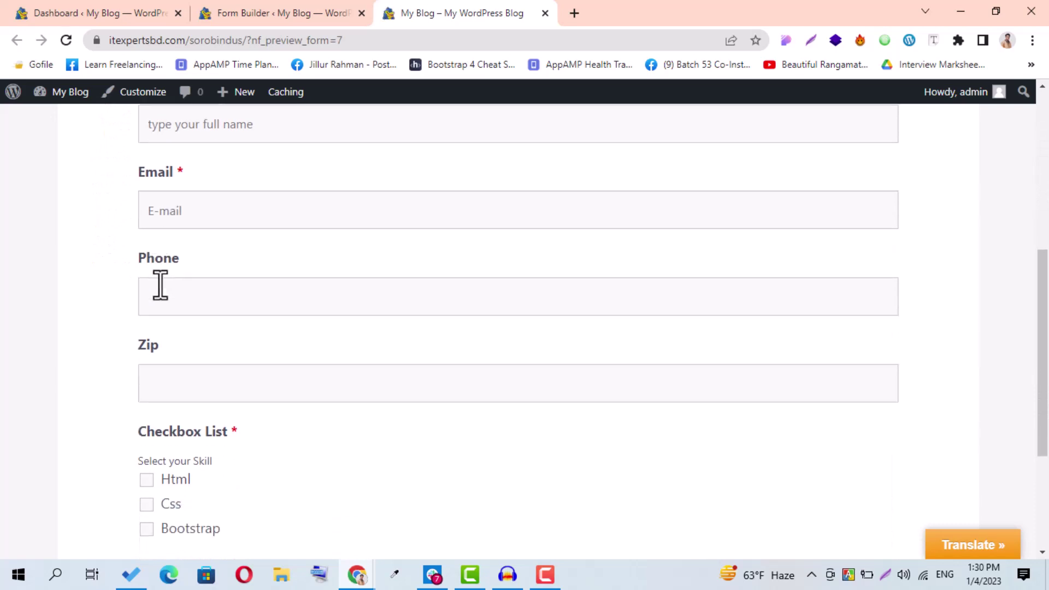
scroll(457, 328, "down", 3)
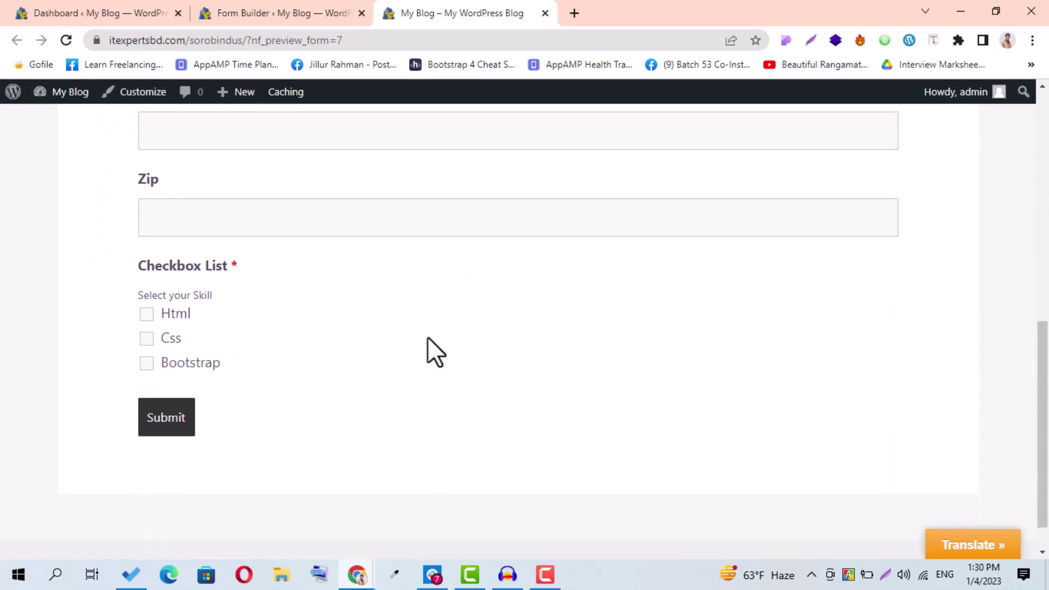
scroll(427, 337, "up", 6)
- Leave the form builder and copy the shortcode of "Contact us demo" from the Ninja Forms list
left_click(324, 11)
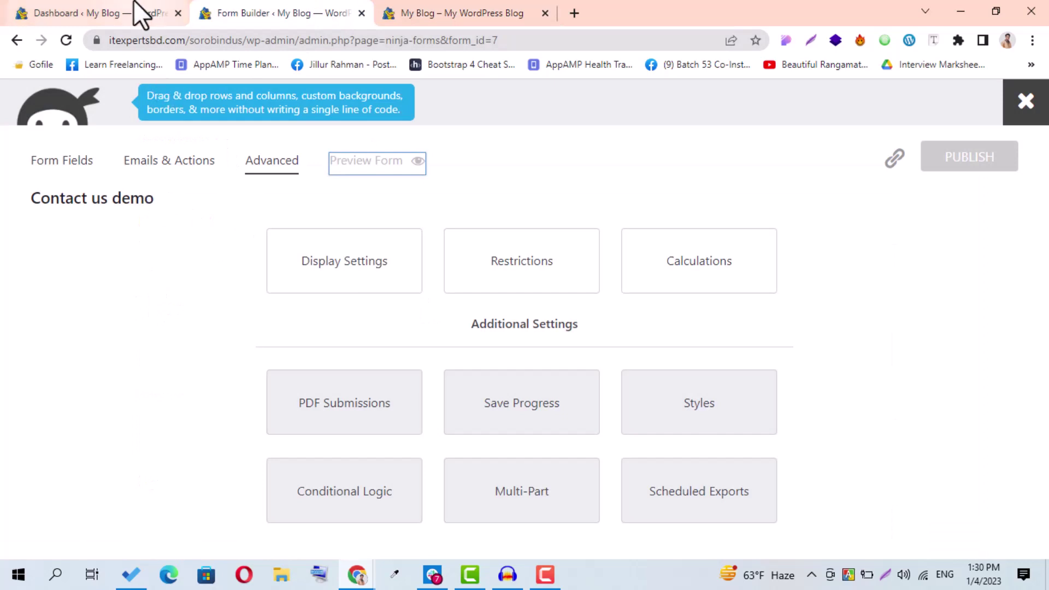
left_click(1022, 111)
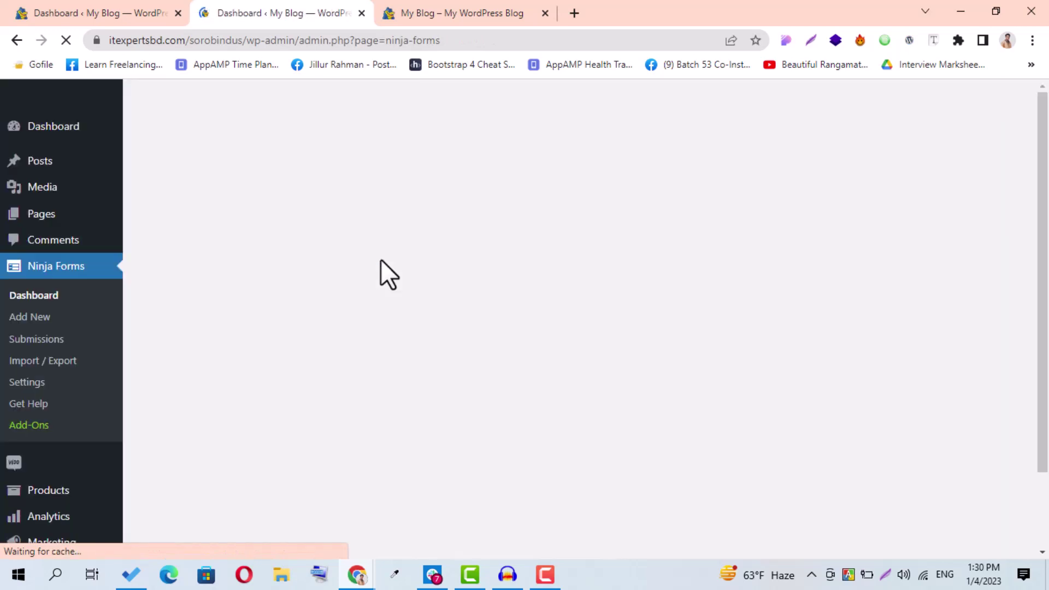
scroll(407, 323, "down", 1)
scroll(356, 350, "down", 1)
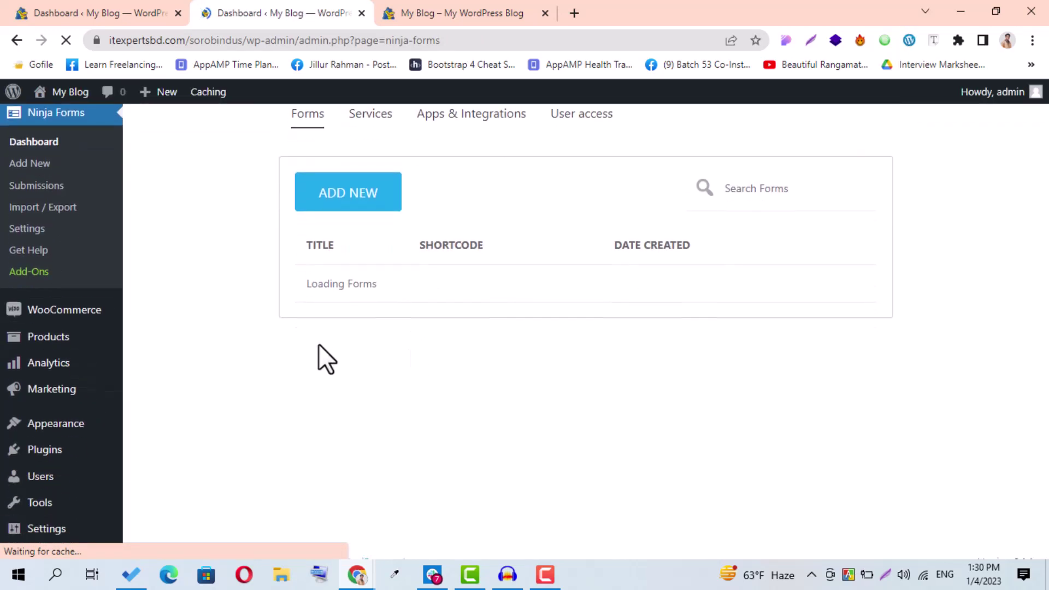
scroll(465, 328, "down", 1)
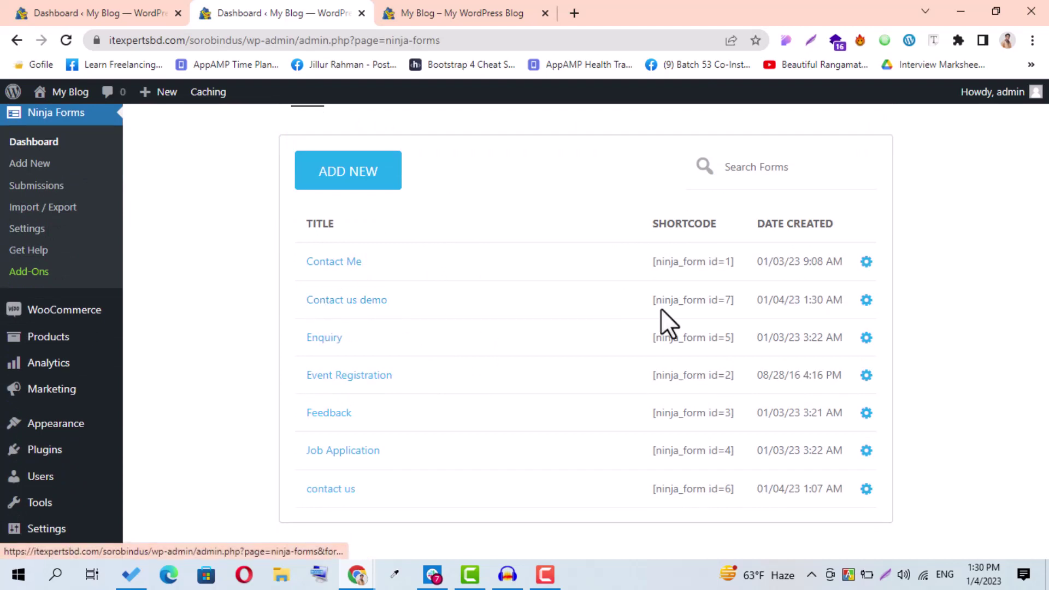
left_click_drag(651, 300, 735, 302)
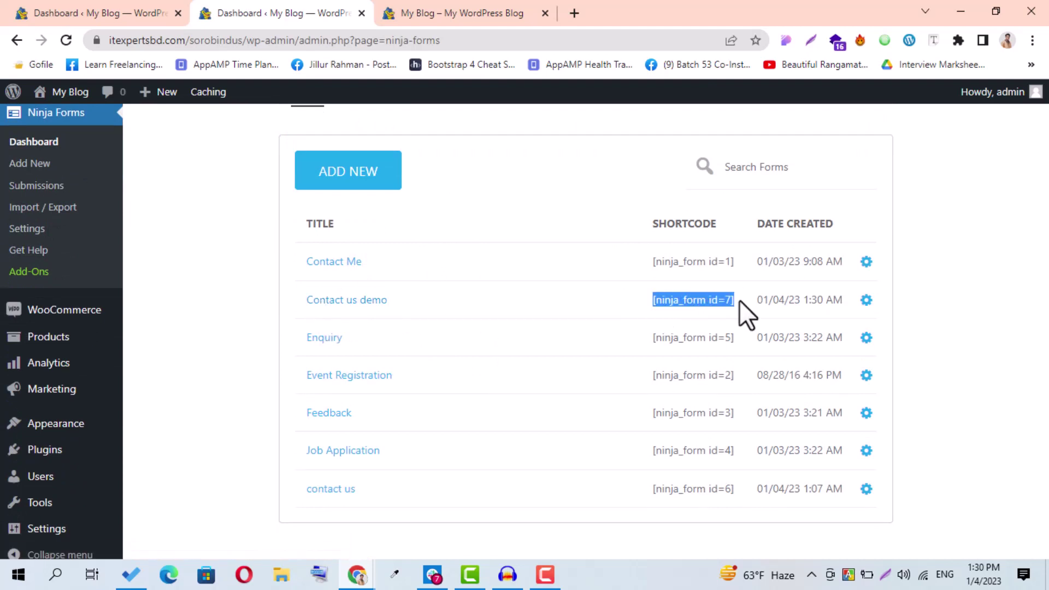
- Create a new WordPress page in a separate browser tab and title it "Contant Us page"
scroll(82, 246, "up", 3)
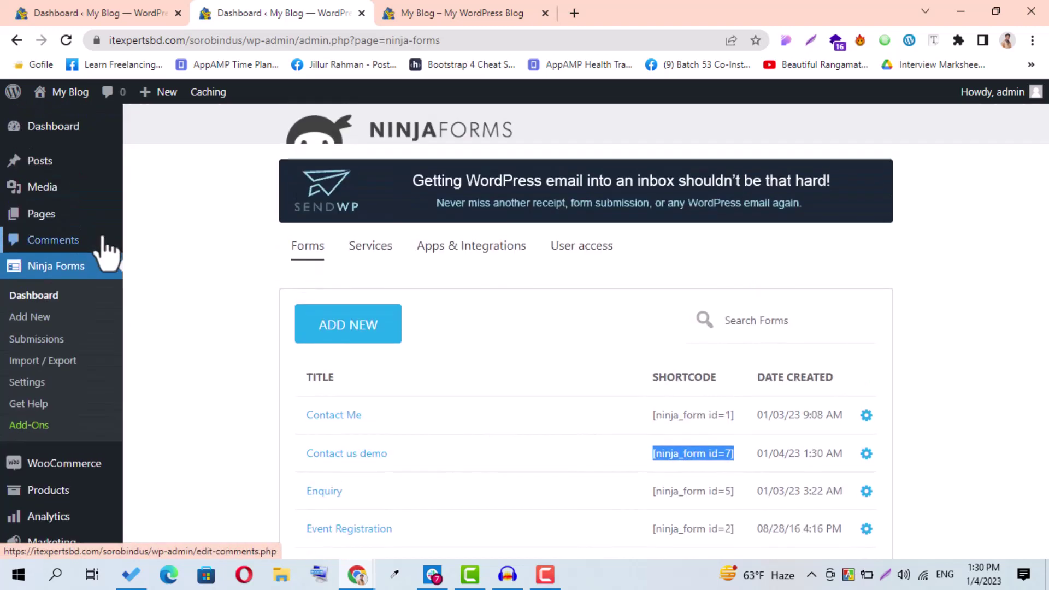
mouse_move(77, 219)
middle_click(147, 241)
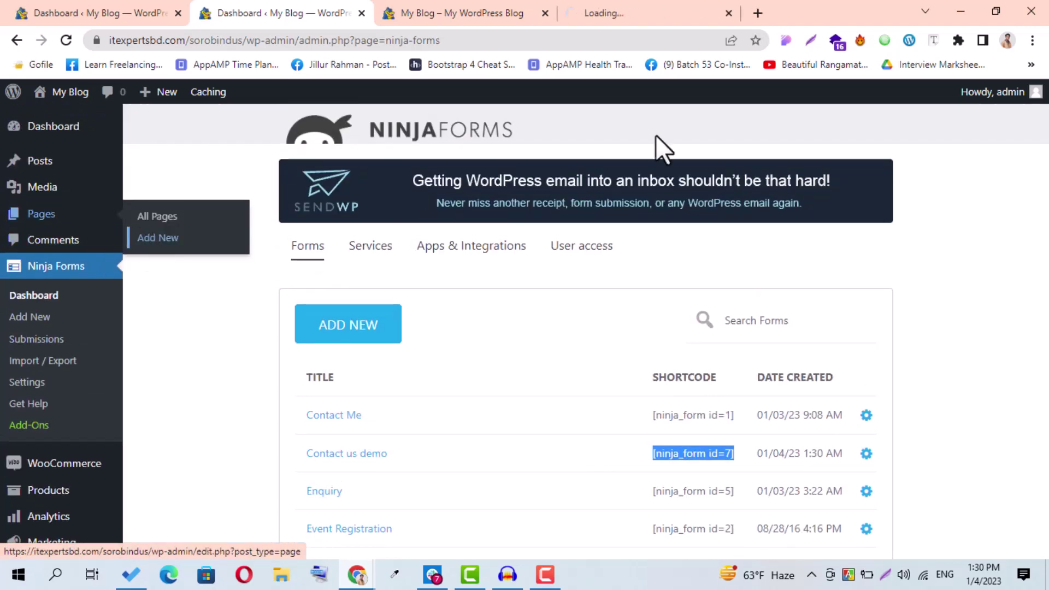
left_click(662, 12)
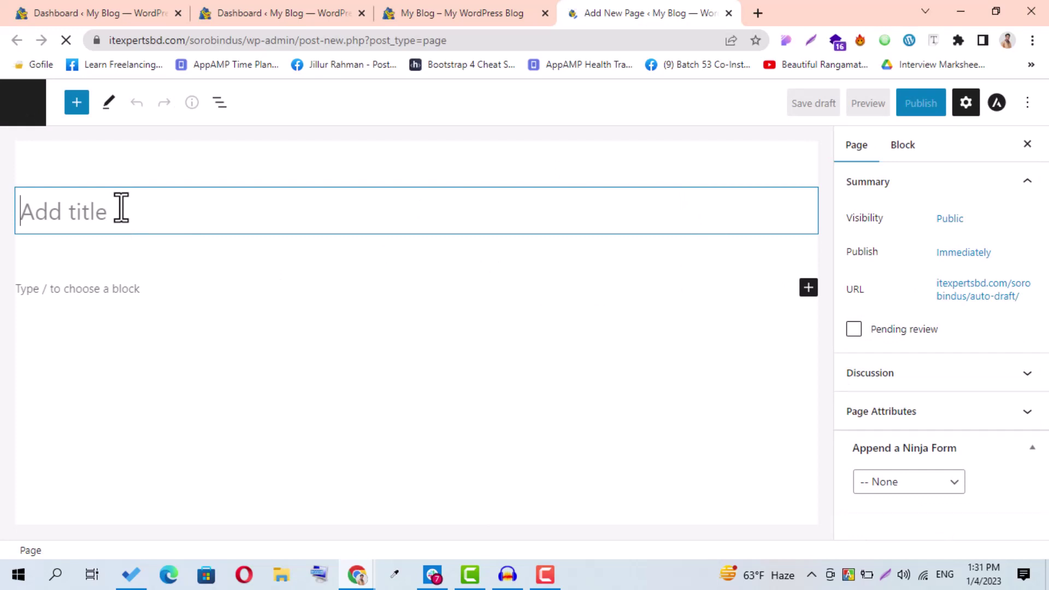
type("Contan")
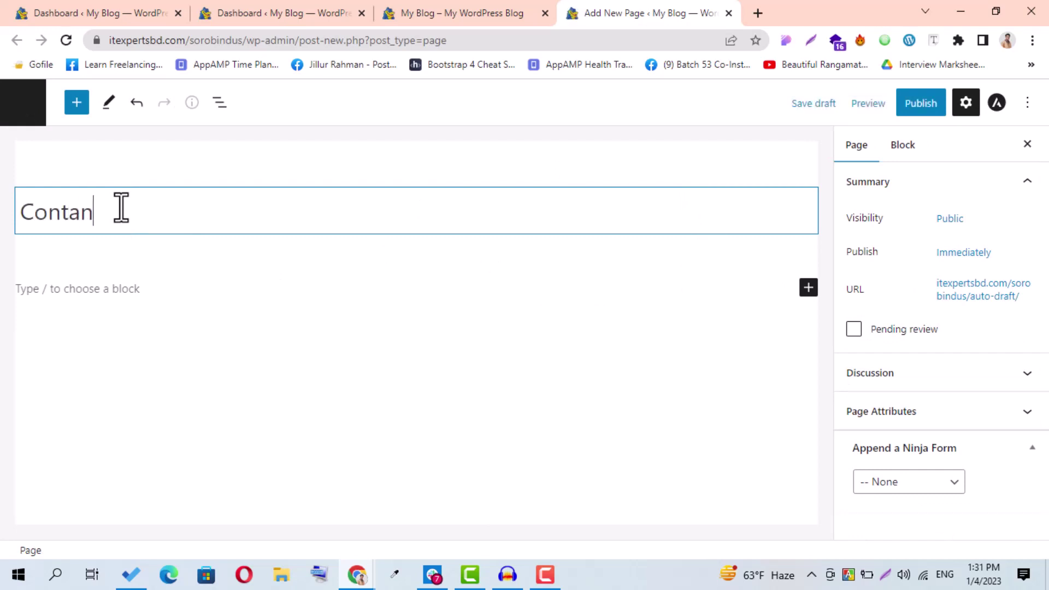
type("t Us p")
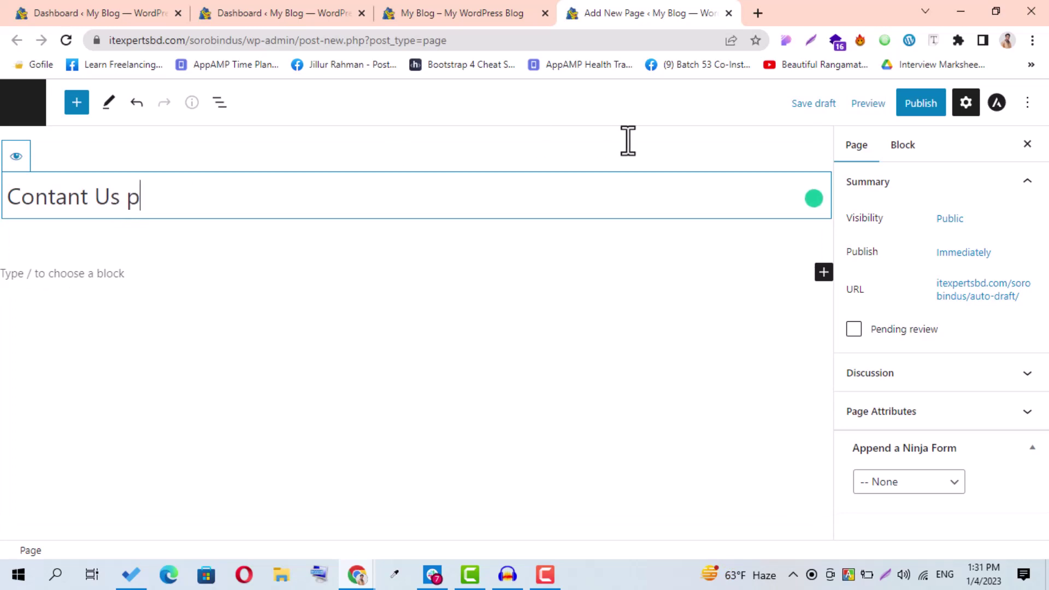
type("age")
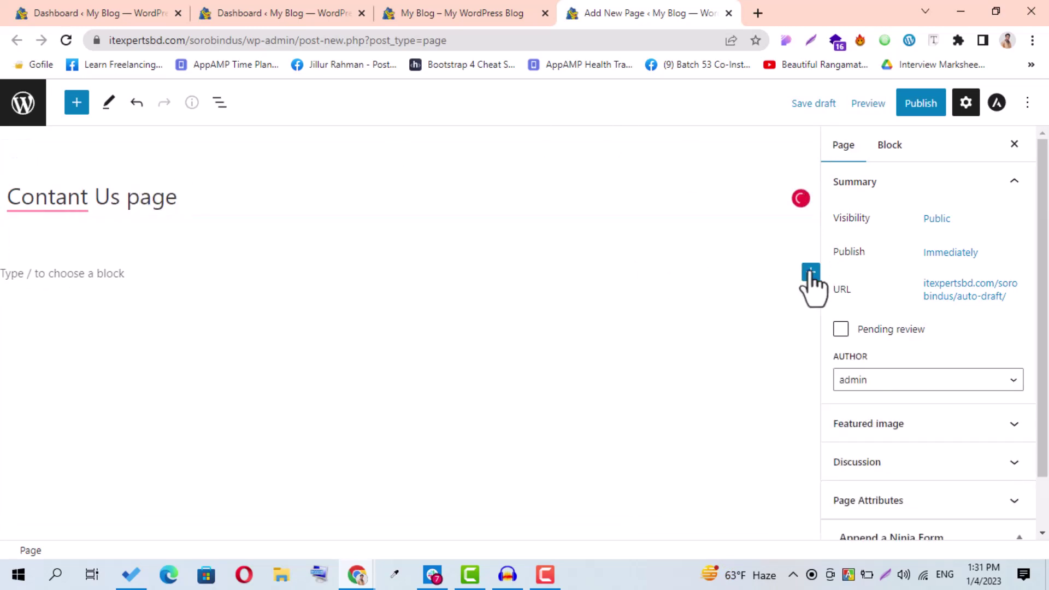
- Add a Shortcode block containing [ninja_form id=7] to the page and publish the page
left_click(812, 275)
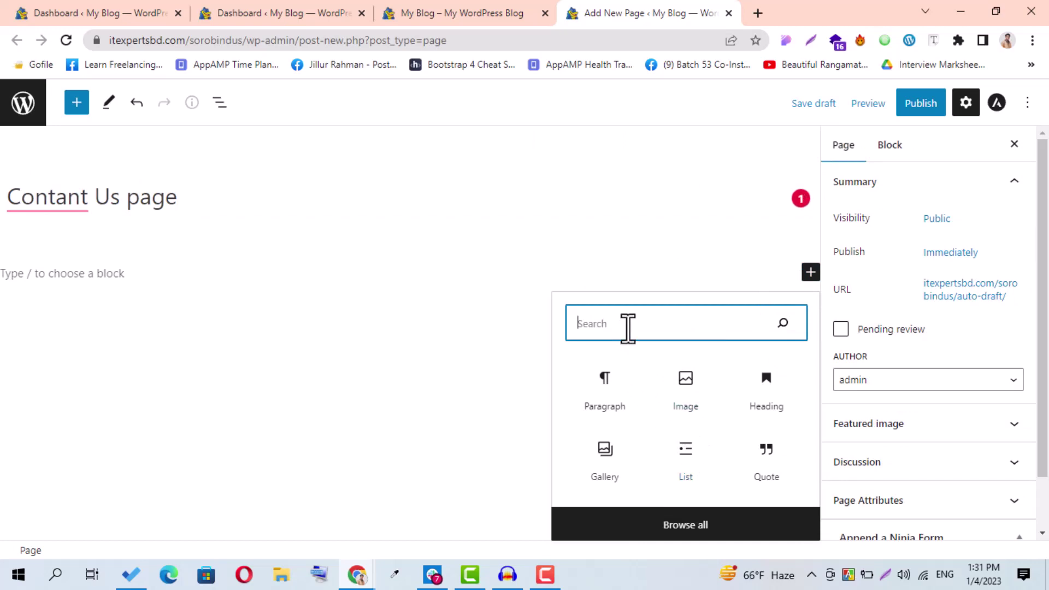
type("s")
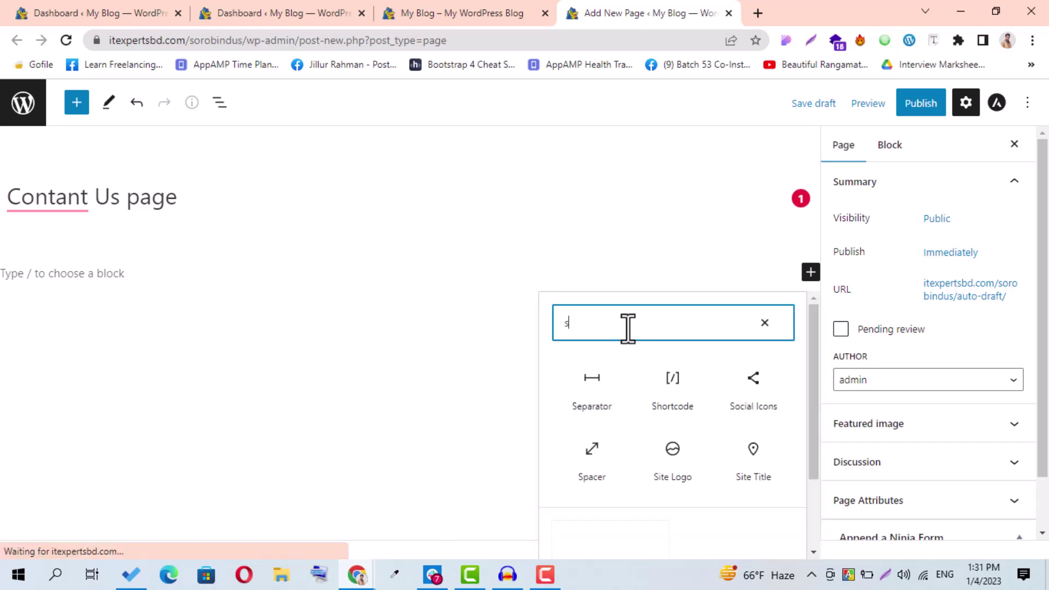
left_click(674, 393)
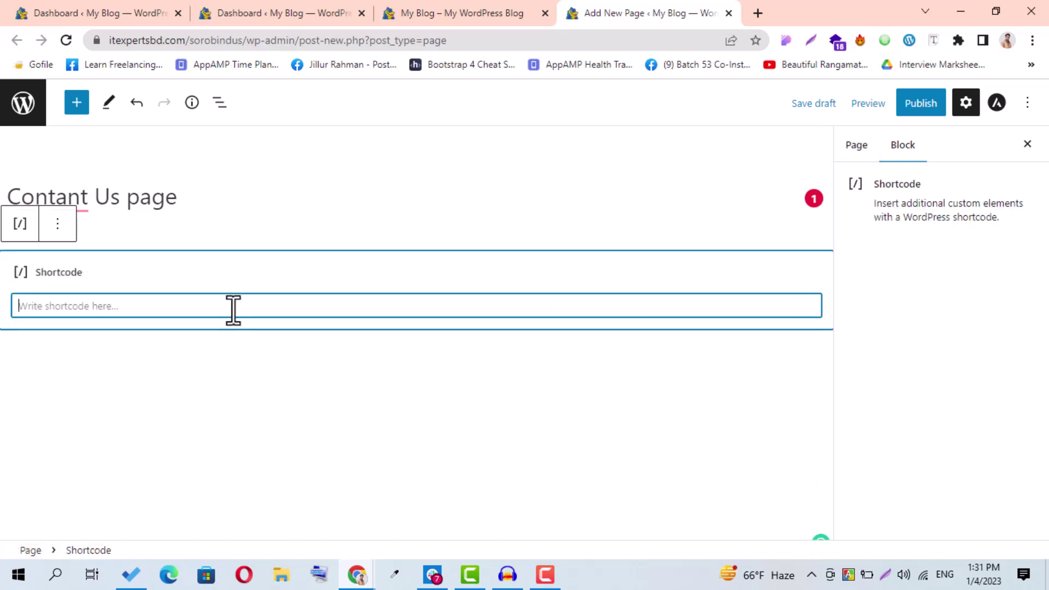
type("[ninja_form id=7]")
left_click(923, 105)
left_click(907, 107)
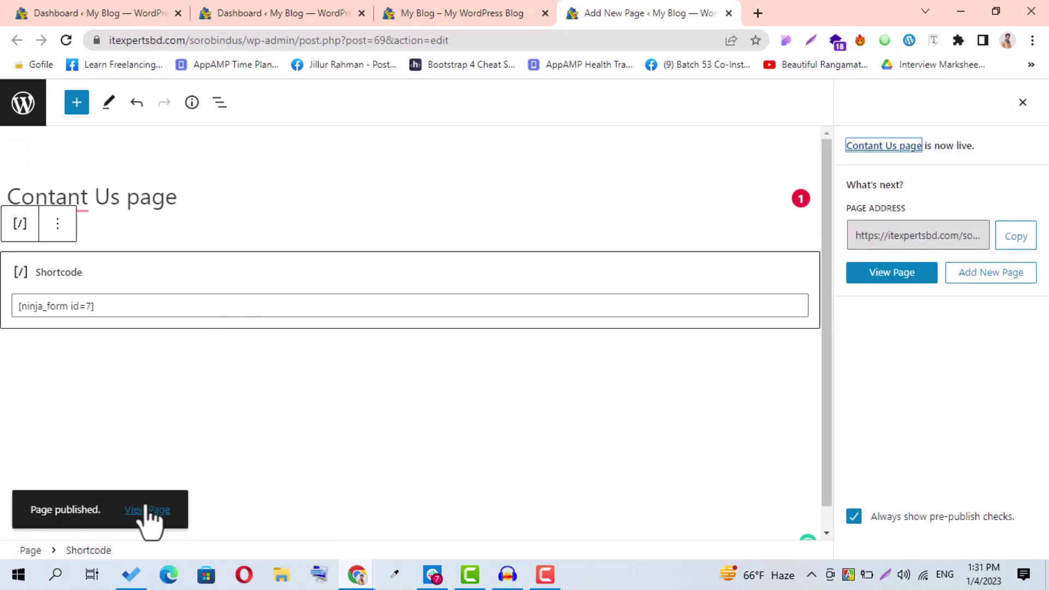
- View the published page in its own browser tab and examine the embedded form's fields and skill checkboxes
left_click(147, 511)
left_click(712, 13)
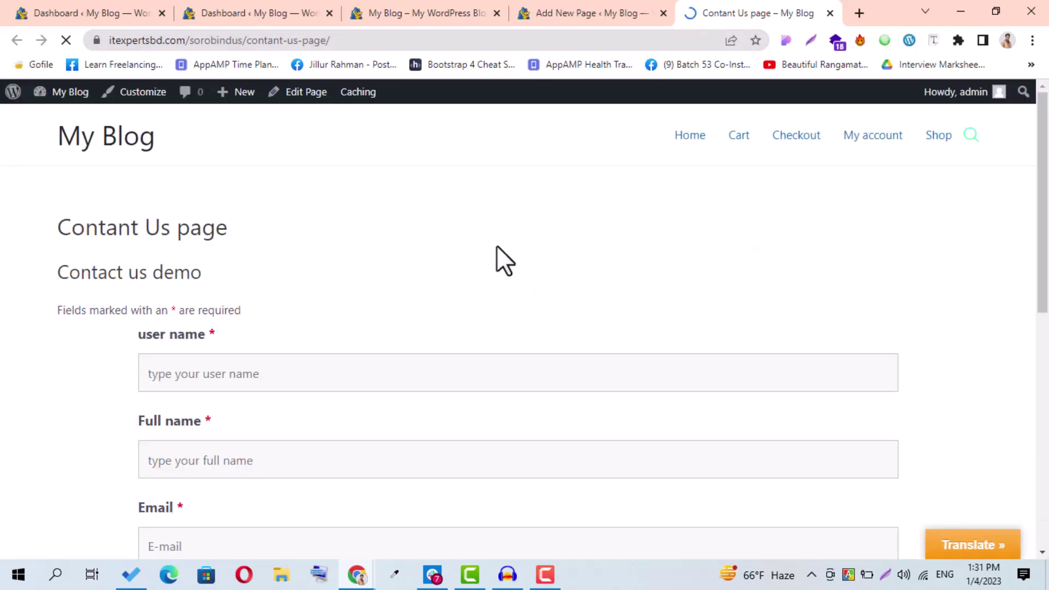
scroll(465, 237, "down", 4)
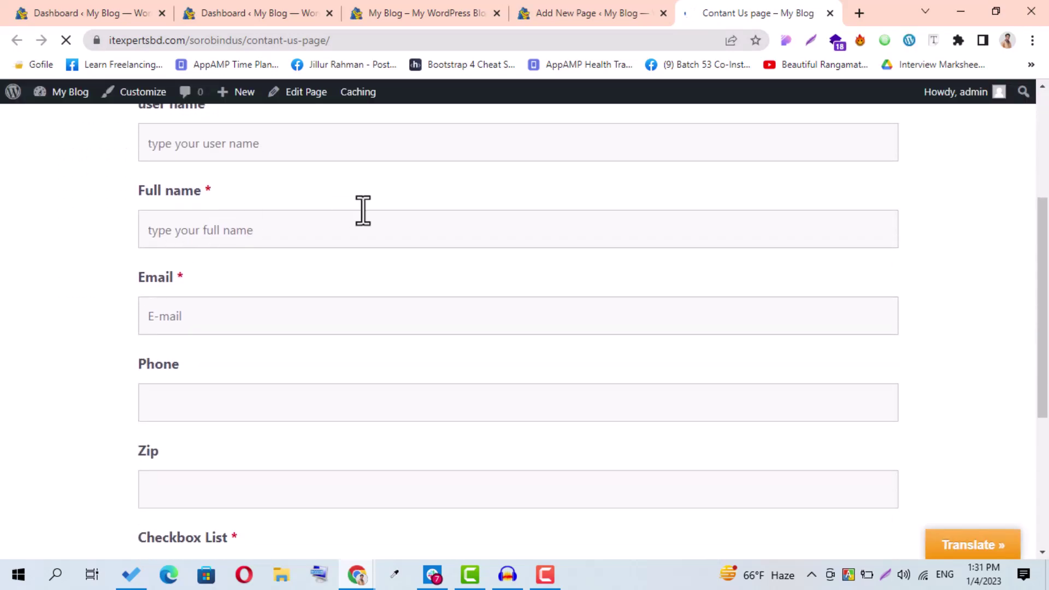
scroll(383, 262, "down", 4)
scroll(350, 317, "down", 1)
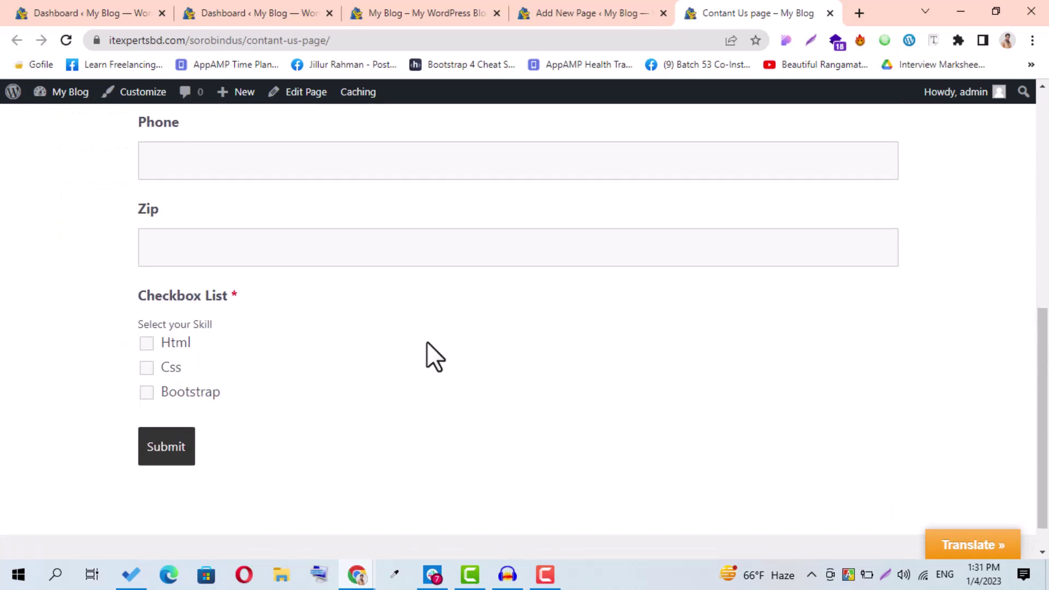
scroll(378, 311, "up", 1)
scroll(315, 361, "up", 6)
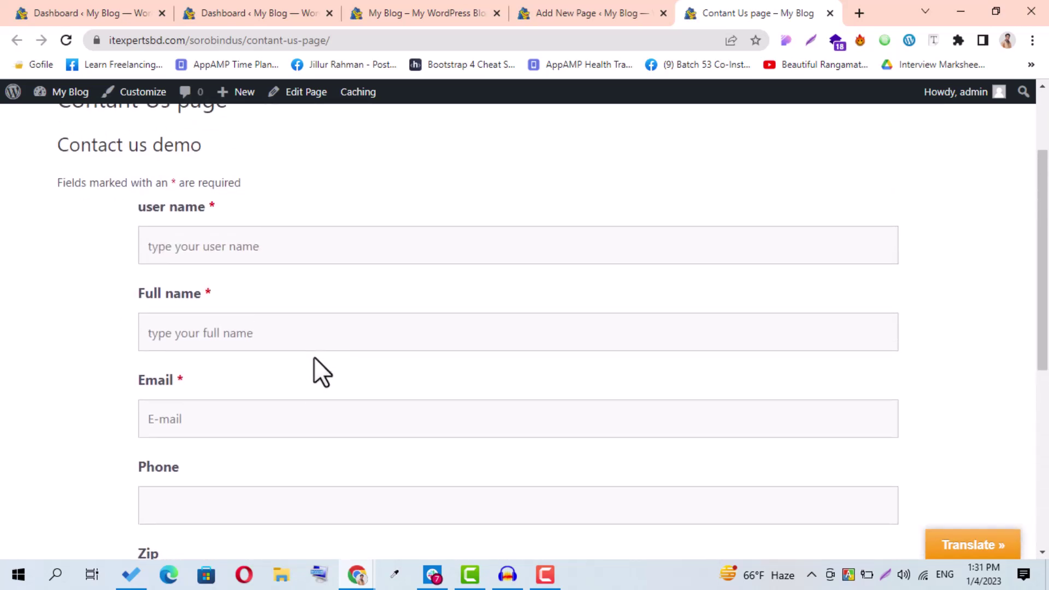
scroll(602, 251, "down", 1)
scroll(698, 278, "down", 5)
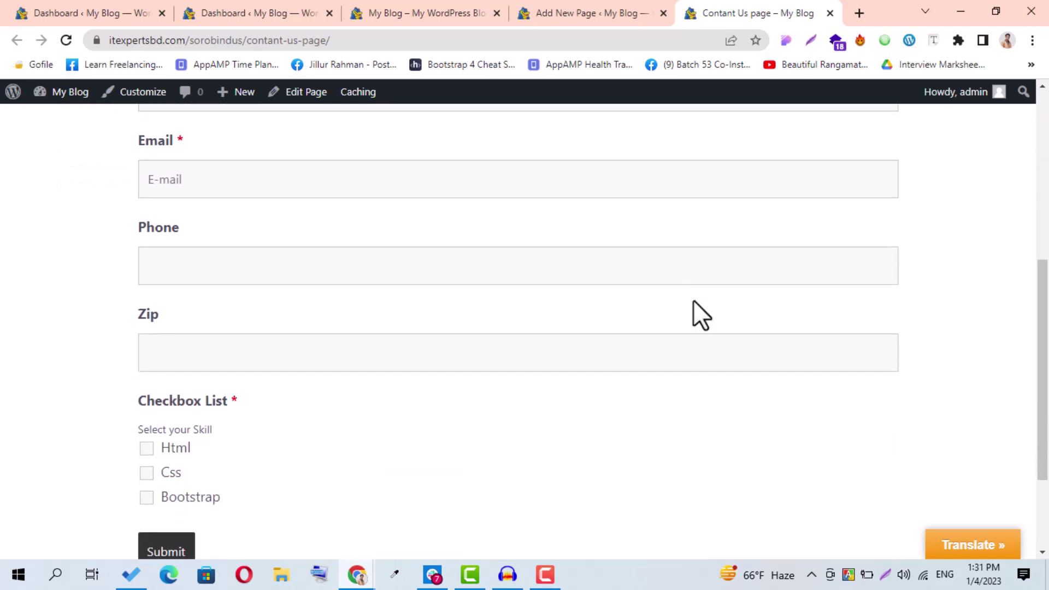